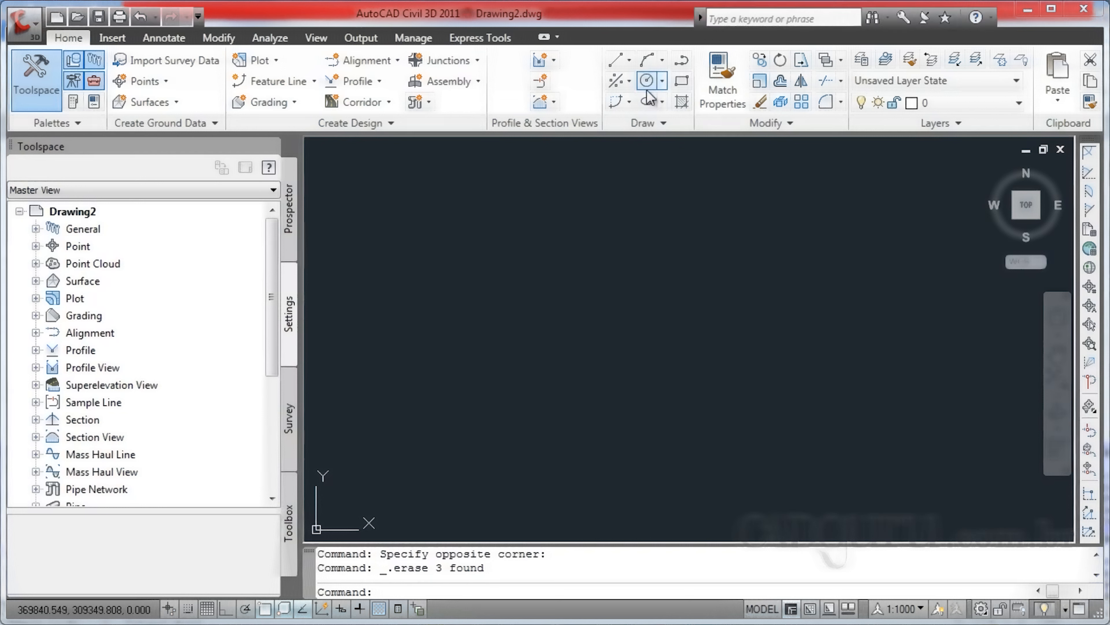
- Draw a circle with a radius of about 149 in the upper-left part of the empty drawing
click(647, 81)
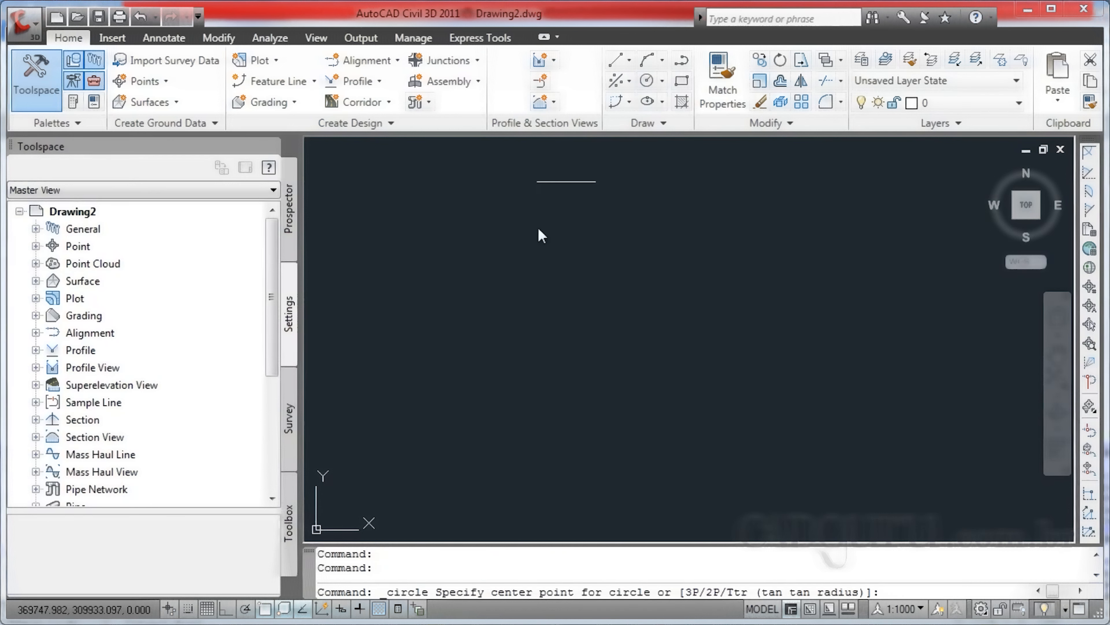
click(465, 253)
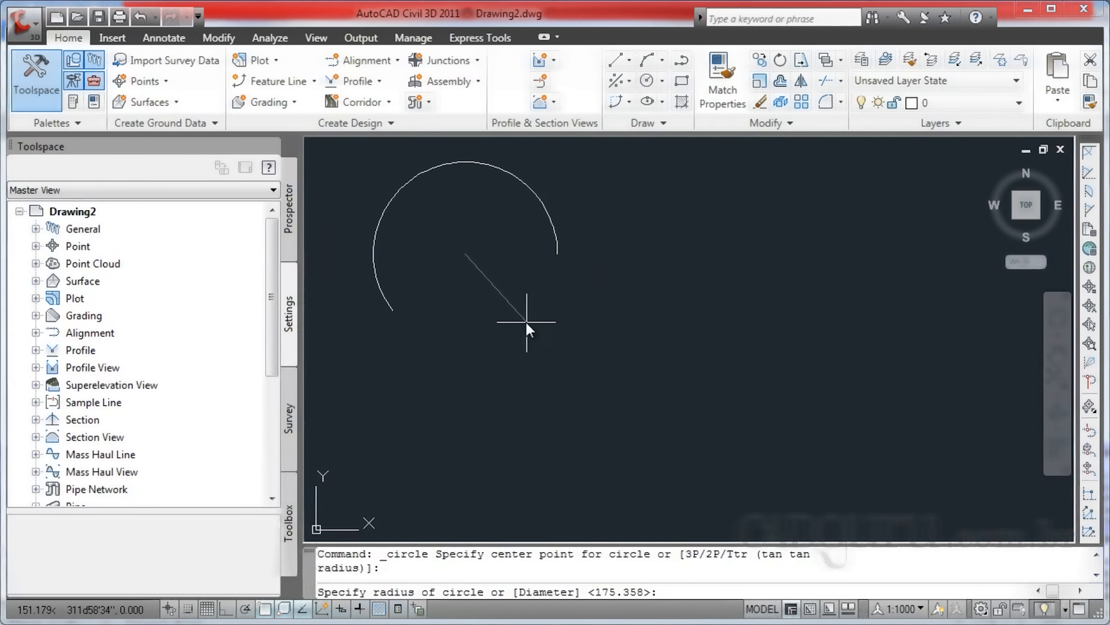
click(527, 322)
key(Escape)
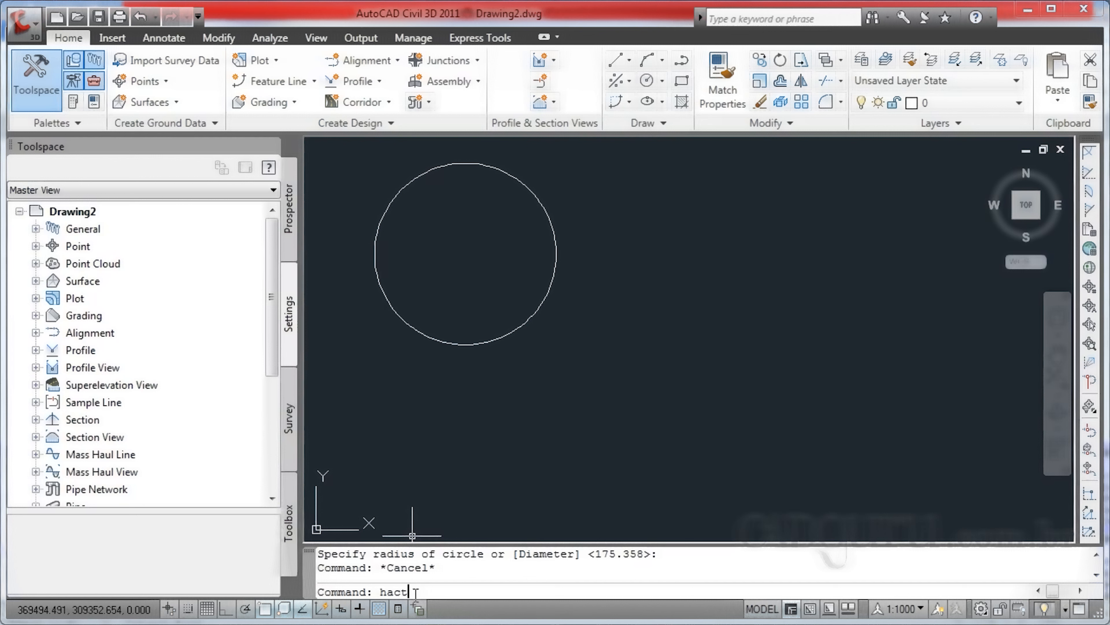
- Hatch the inside of the circle with the SOLID pattern in the current color
key(Return)
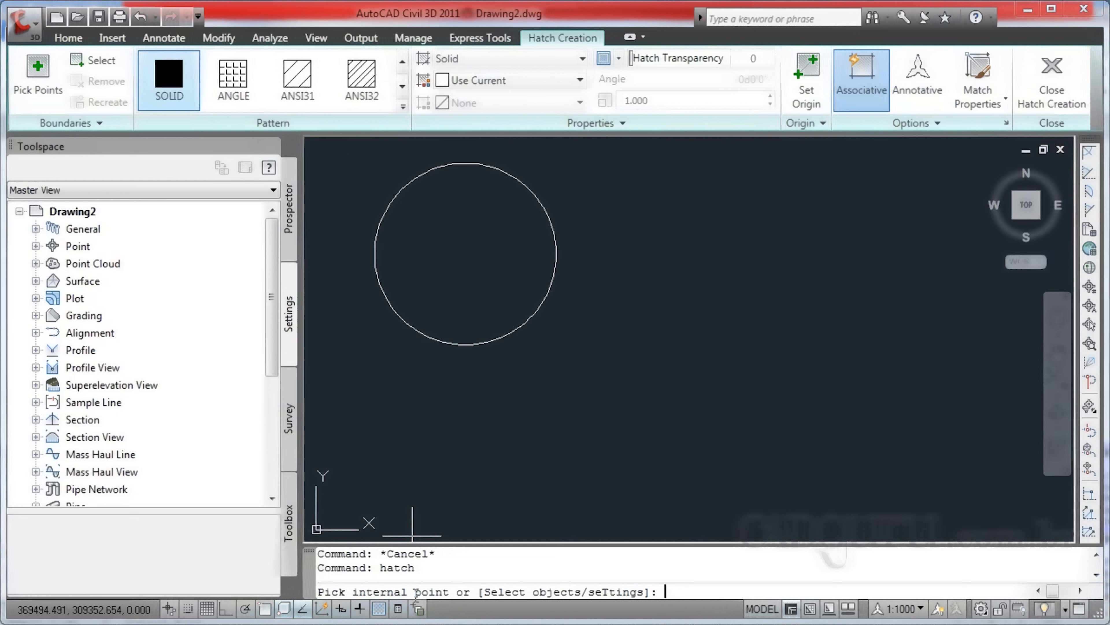
key(Escape)
text(h)
key(Return)
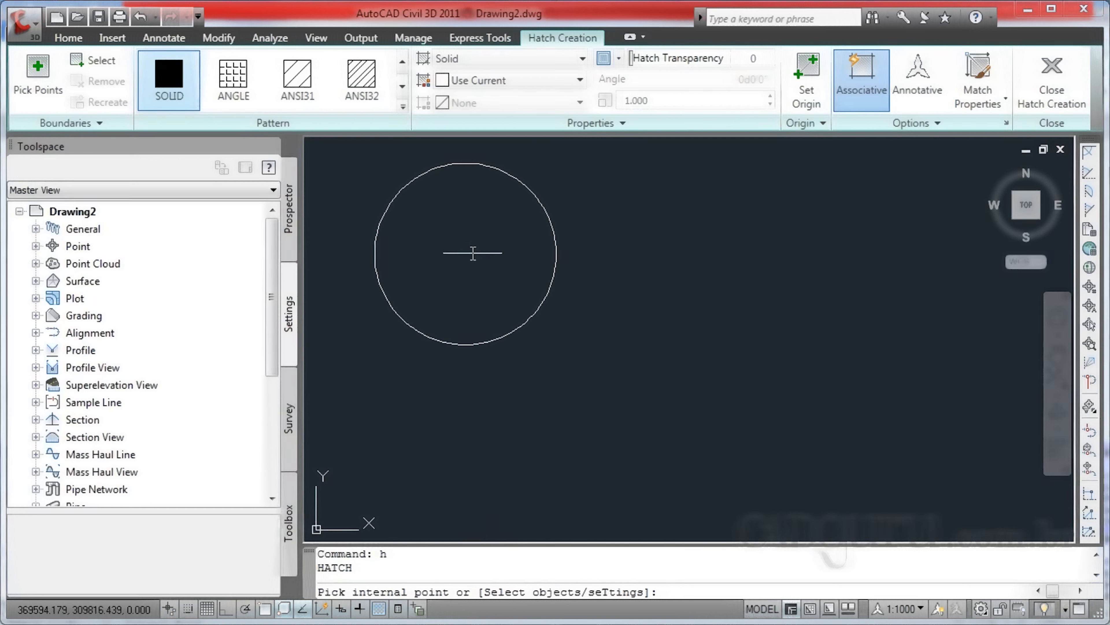
click(466, 247)
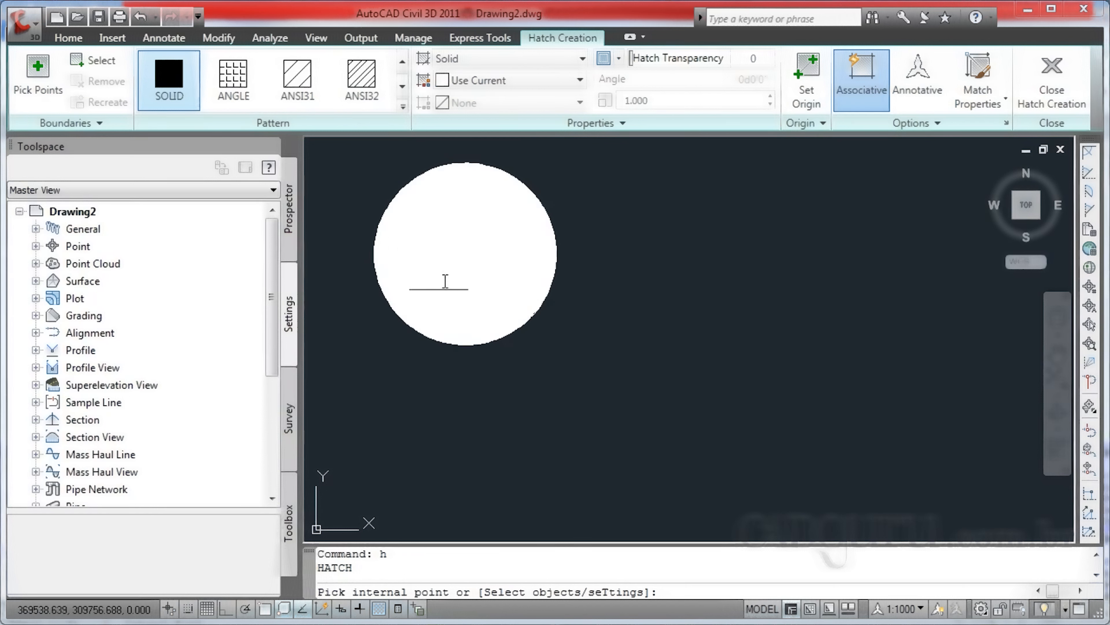
click(462, 264)
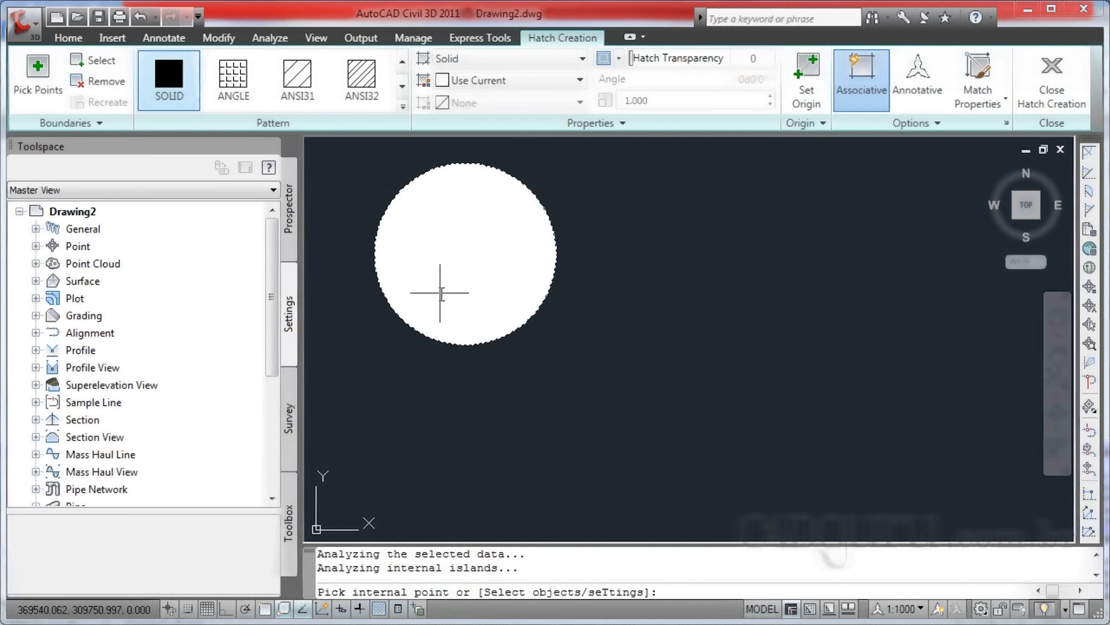
key(Return)
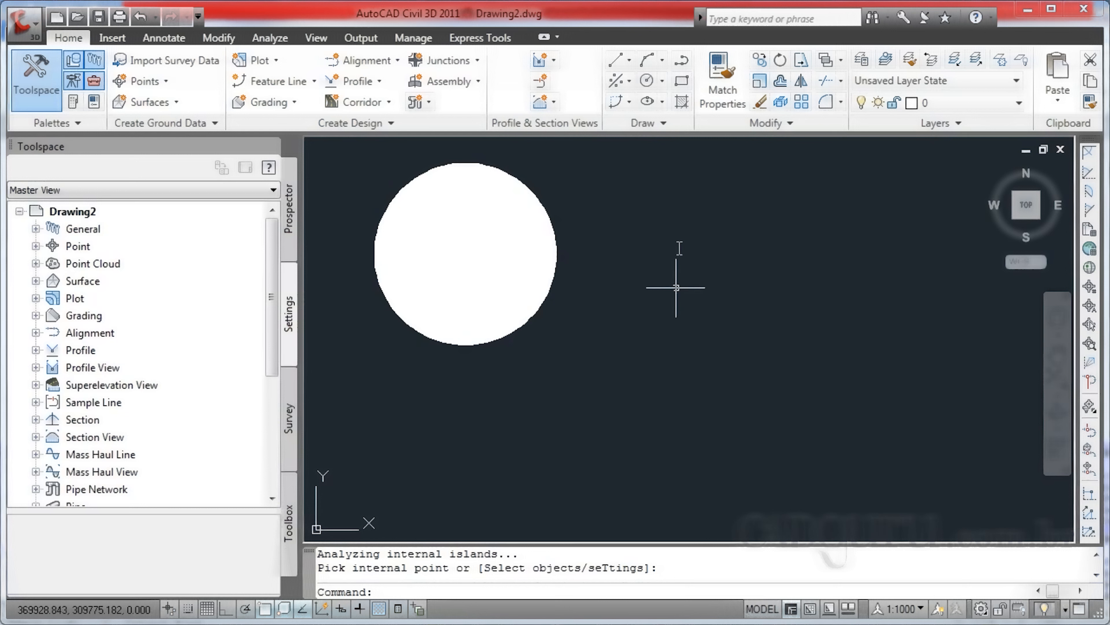
- Draw a second circle with a radius of about 149 to the right of the solid-filled circle
click(643, 86)
click(738, 275)
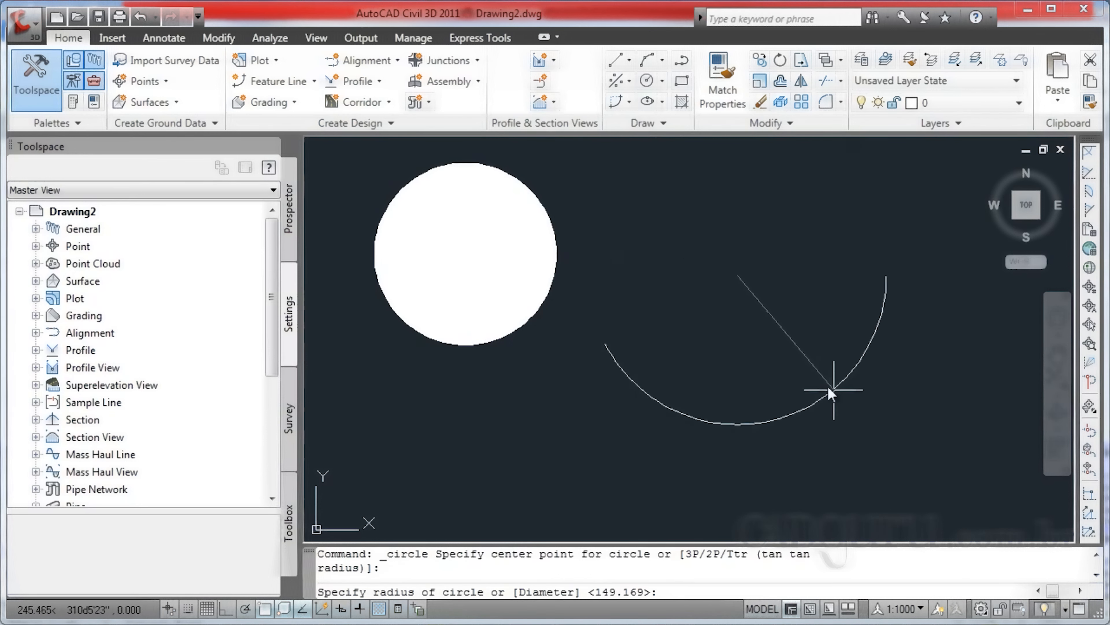
click(791, 348)
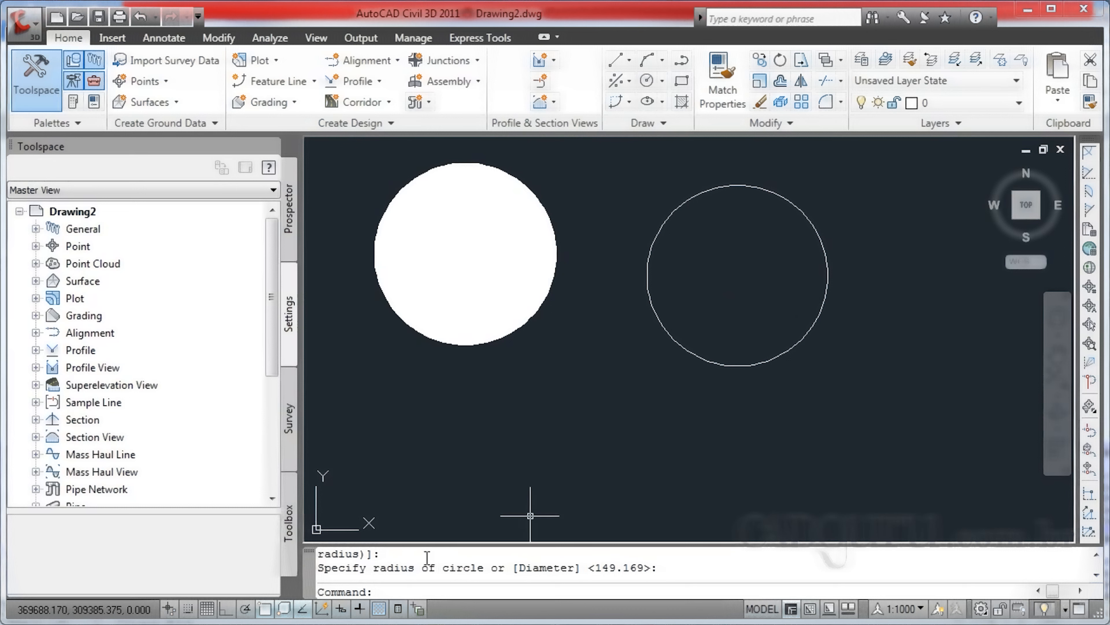
- Start a new hatch and choose the GRAVEL pattern for it
key(Return)
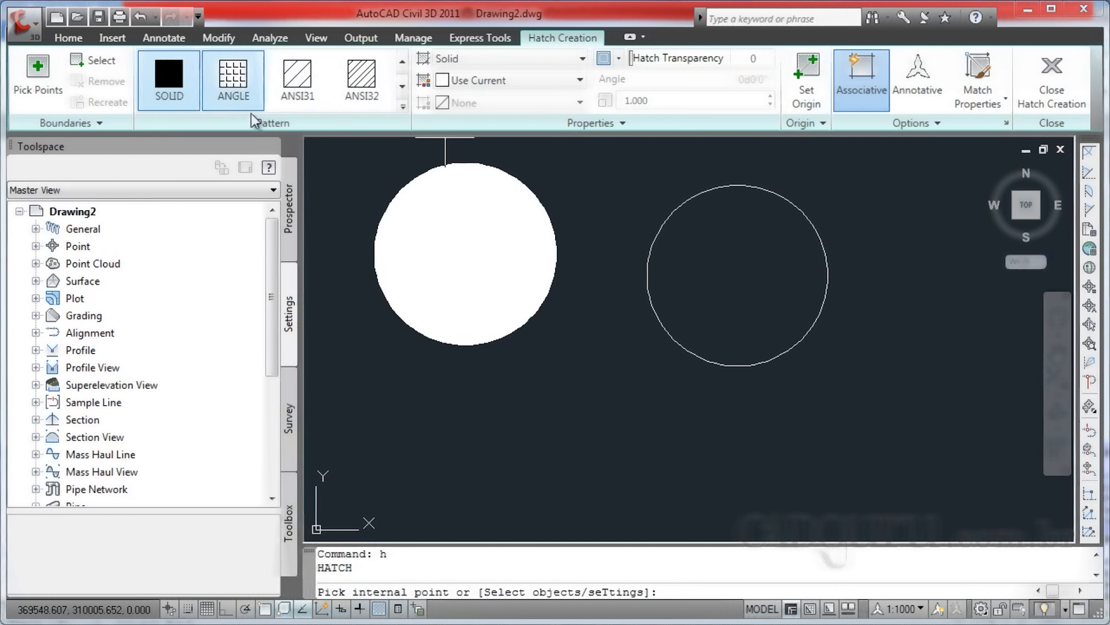
click(403, 87)
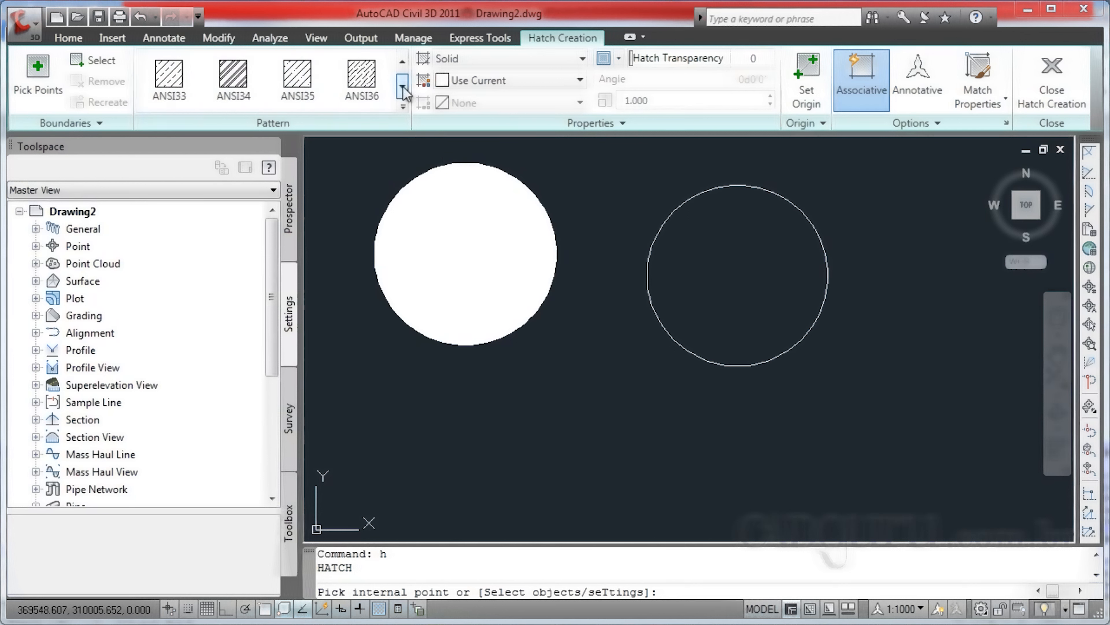
click(403, 87)
click(403, 87)
click(403, 87)
click(402, 87)
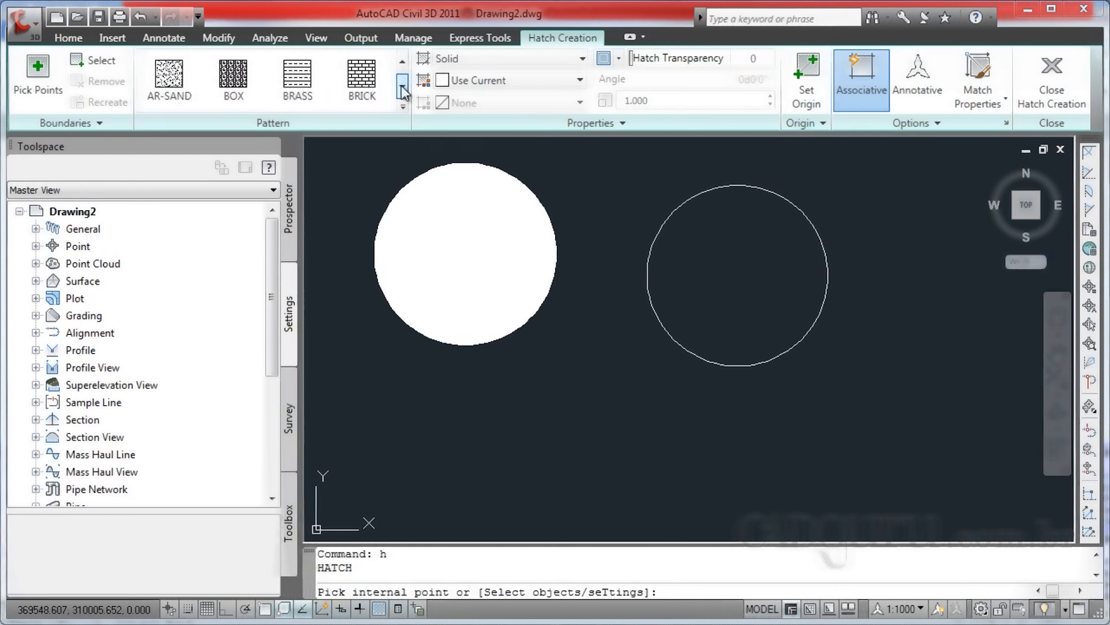
click(403, 87)
click(403, 87)
click(402, 87)
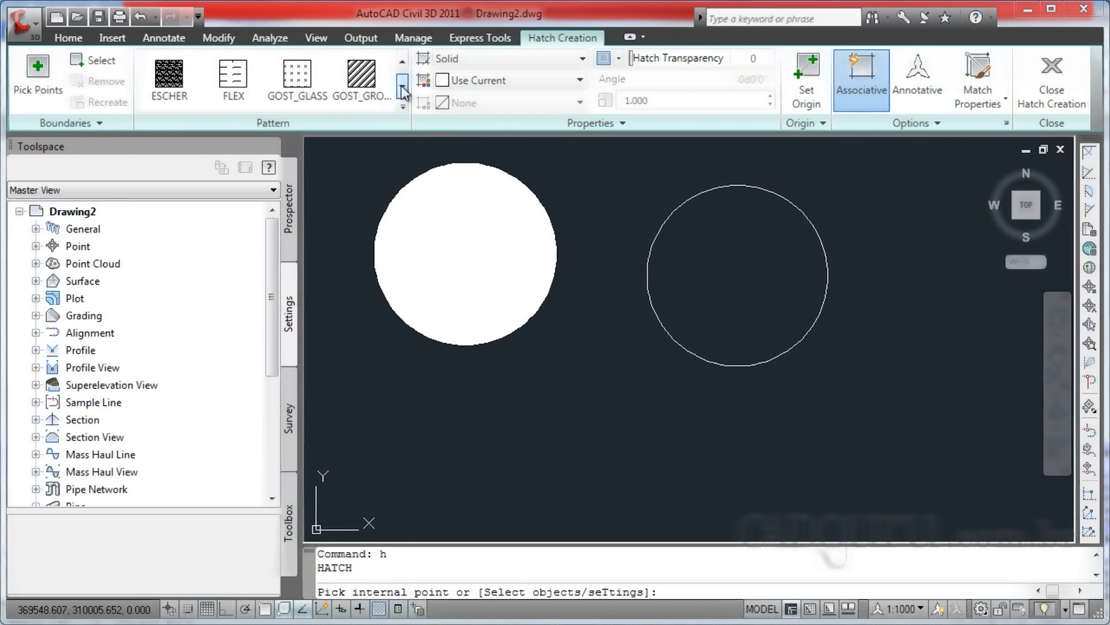
click(402, 87)
click(403, 87)
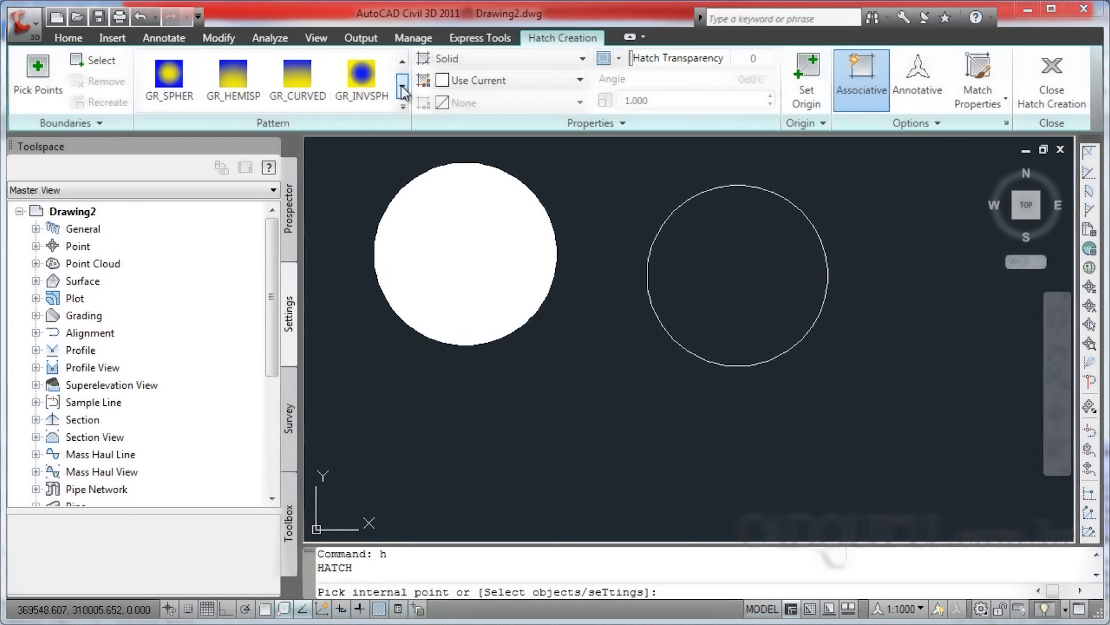
click(402, 87)
click(403, 87)
click(402, 62)
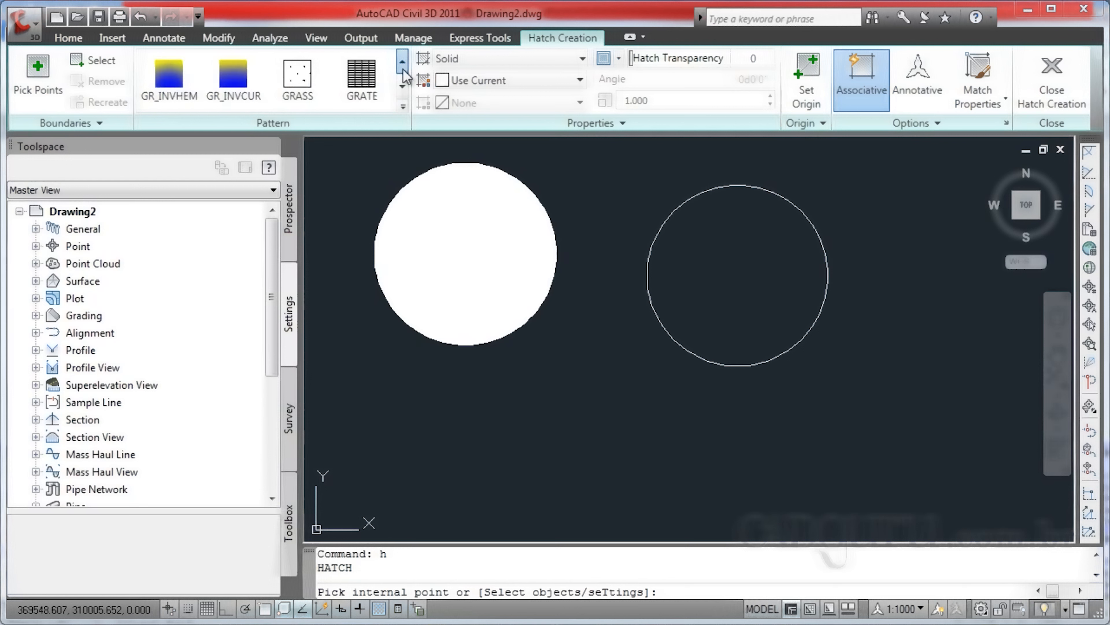
click(402, 87)
click(402, 87)
click(403, 87)
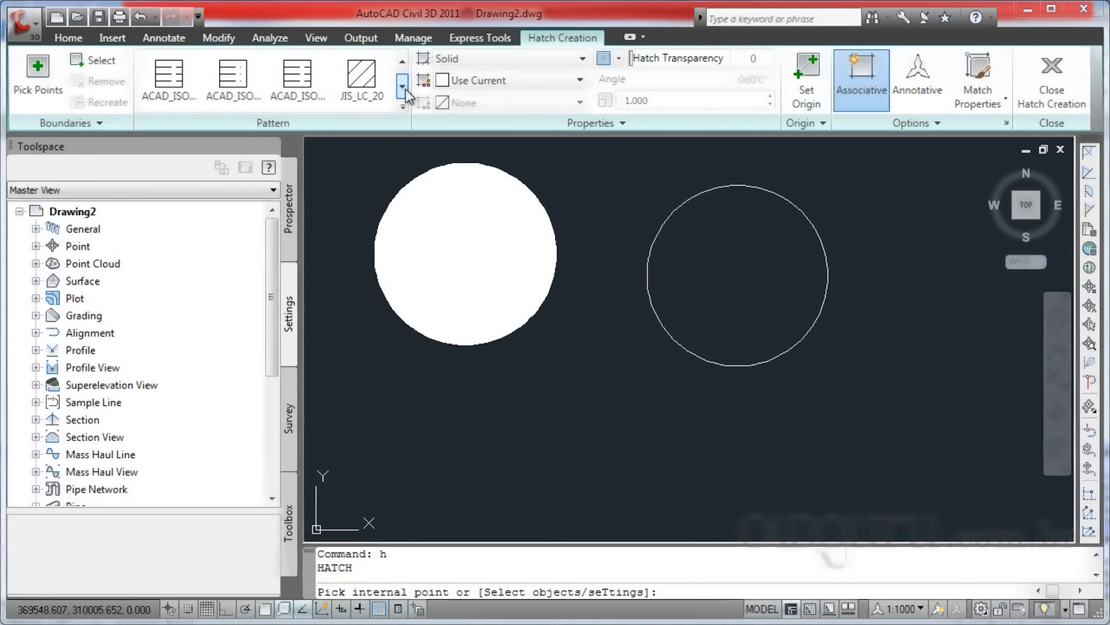
click(402, 87)
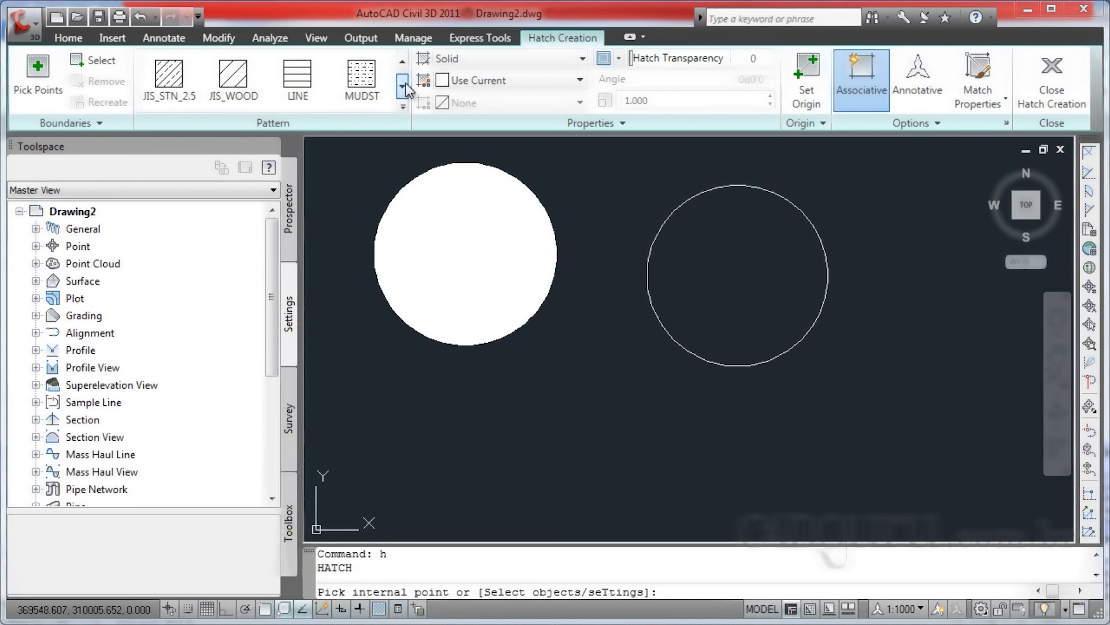
click(402, 63)
click(403, 64)
click(402, 64)
click(403, 63)
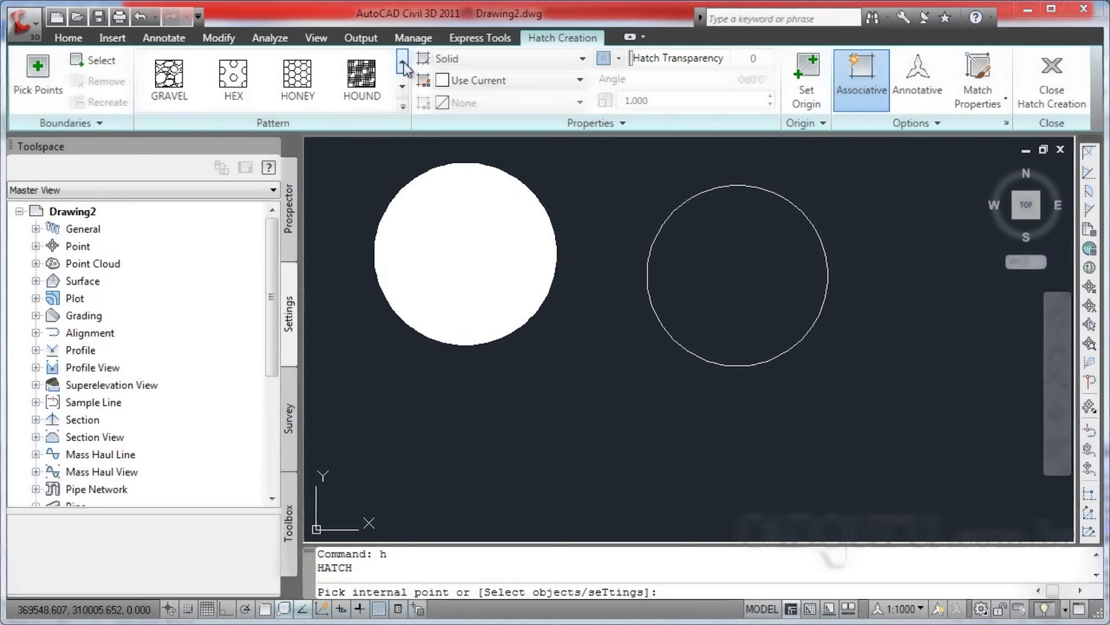
click(171, 81)
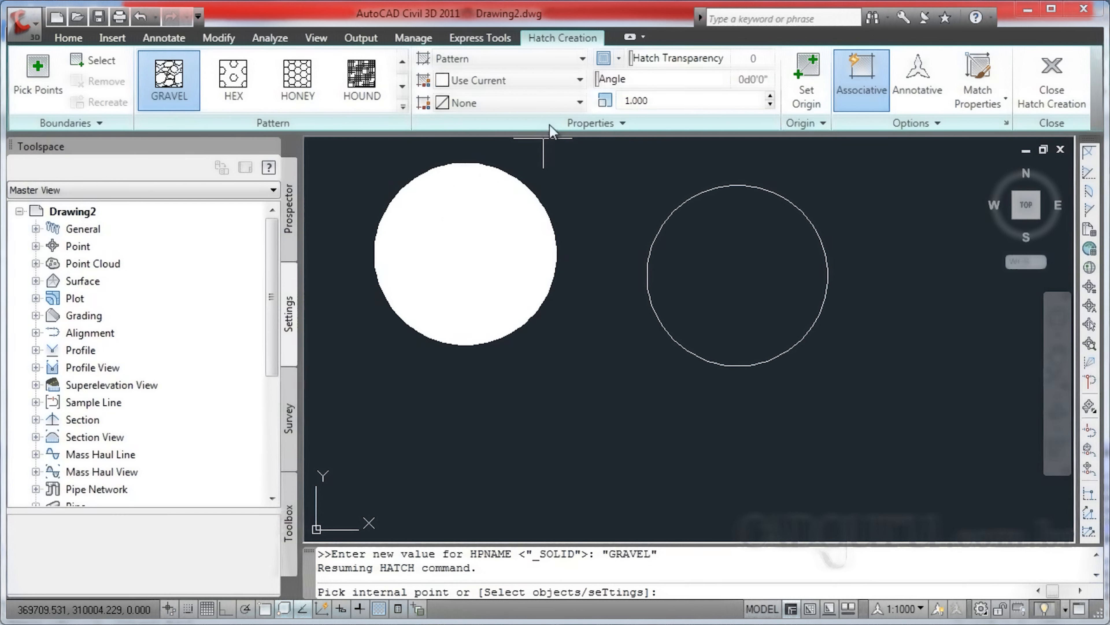
- Set the hatch color to Blue and fill the second circle with the hatch
click(578, 81)
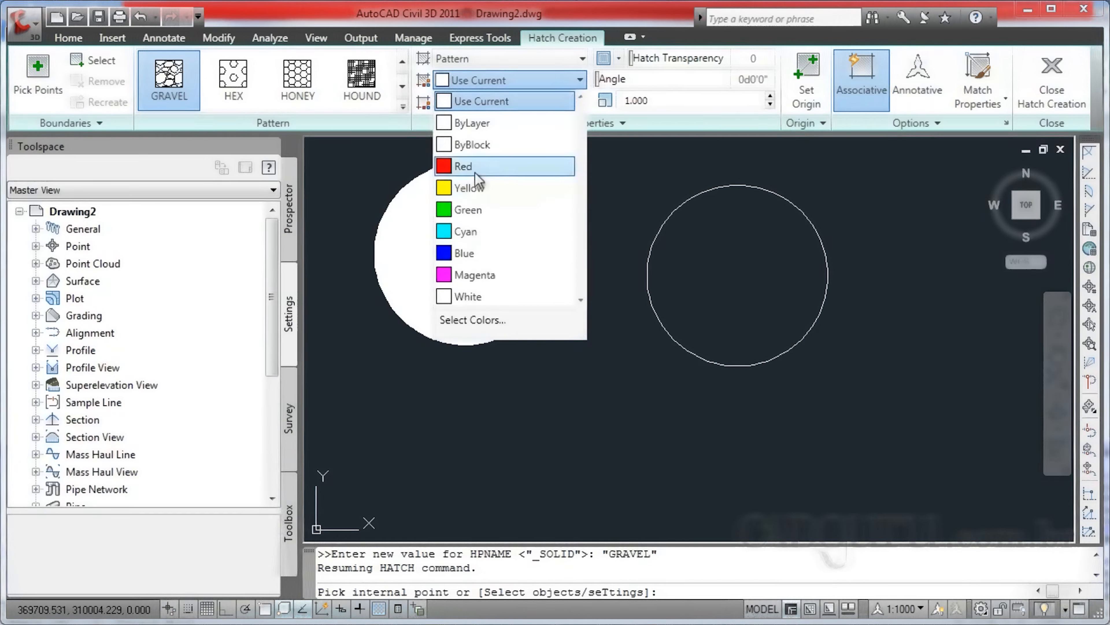
click(471, 249)
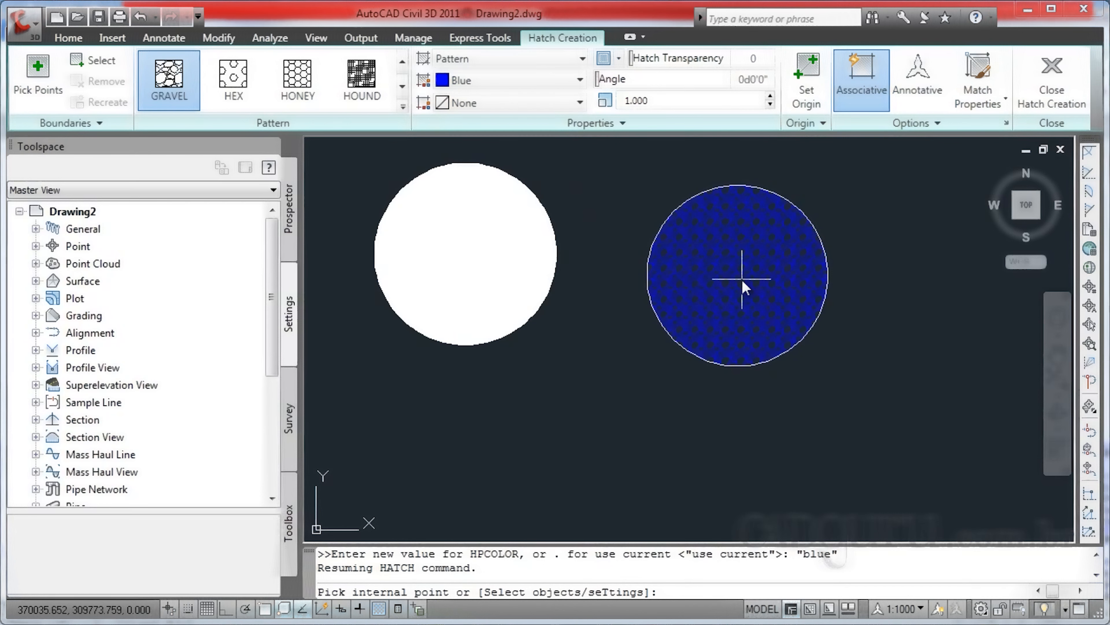
click(742, 279)
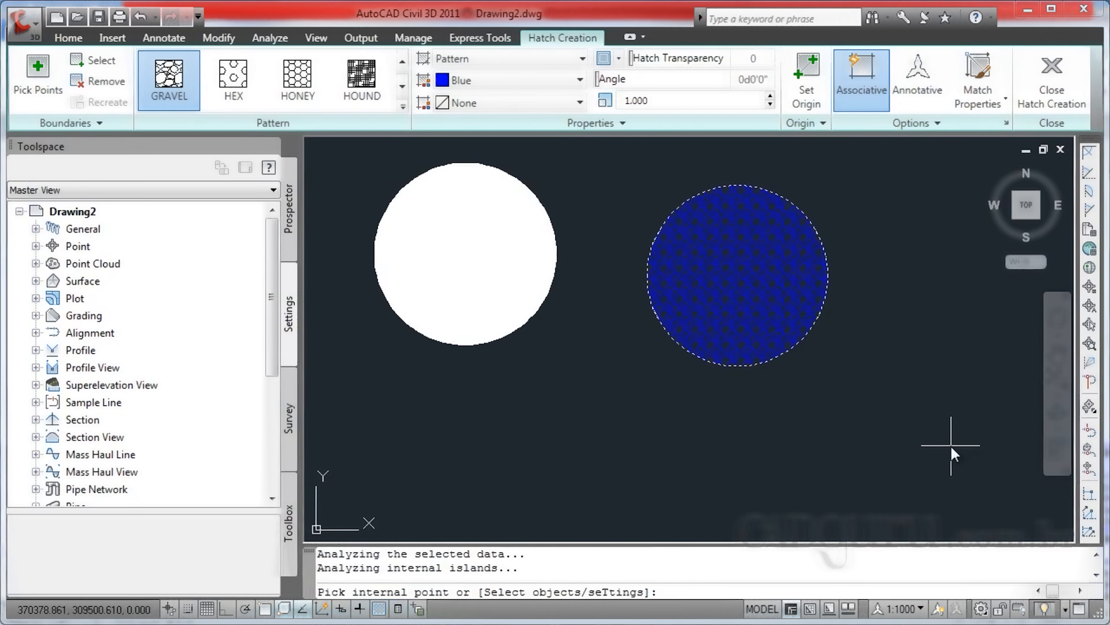
key(Return)
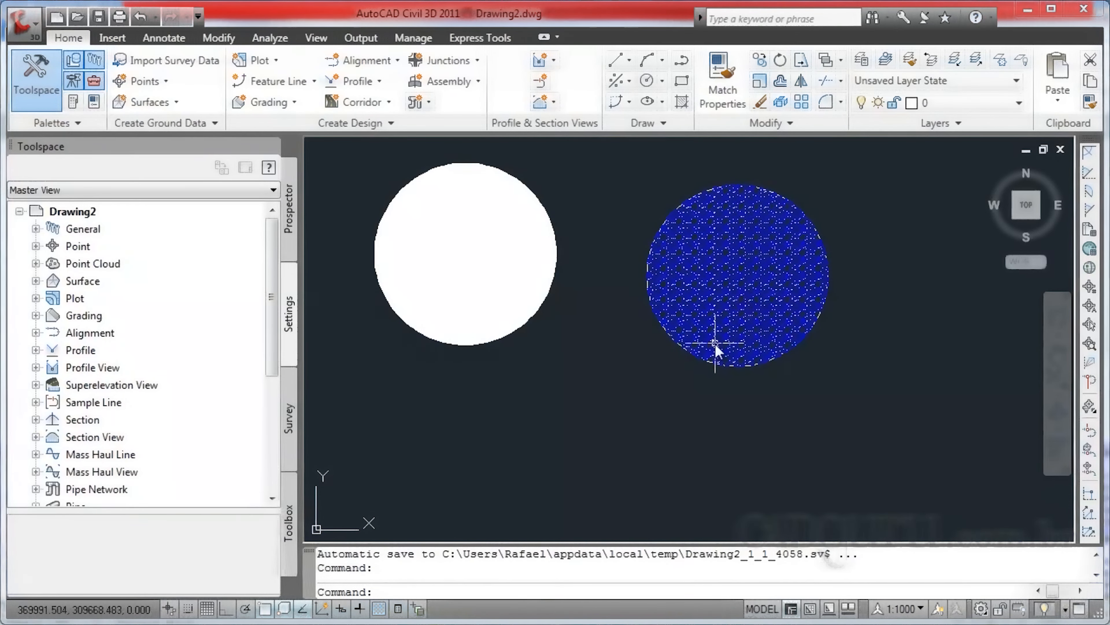
- Draw a smaller circle with a radius of about 93 just below the solid-filled circle
text(c)
key(Return)
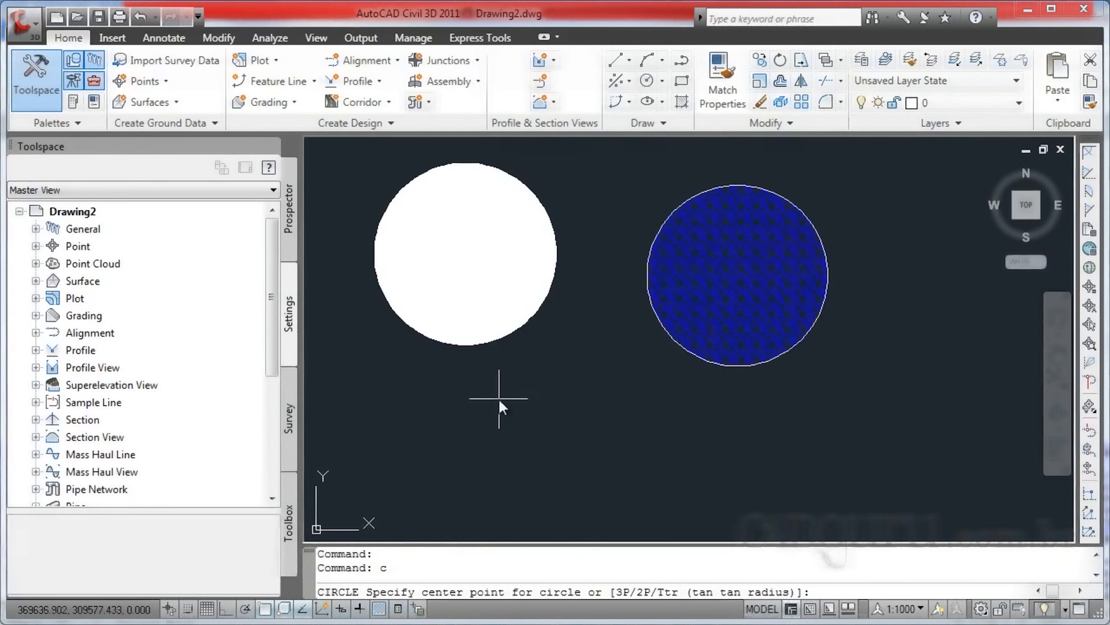
click(498, 409)
click(535, 450)
key(Escape)
text(c)
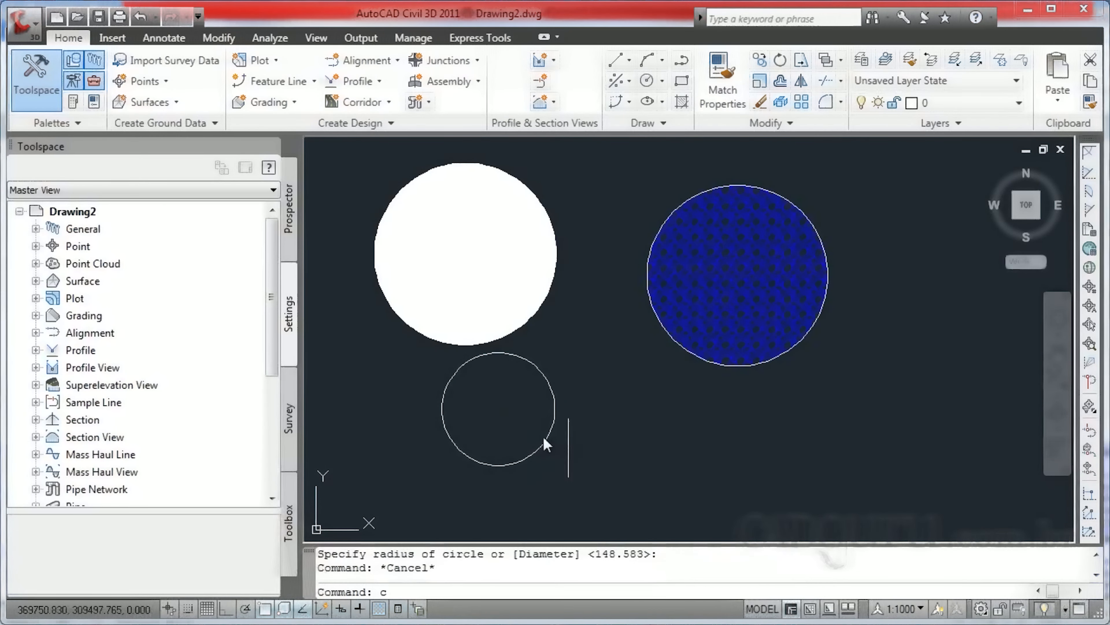
key(Return)
click(527, 413)
key(Escape)
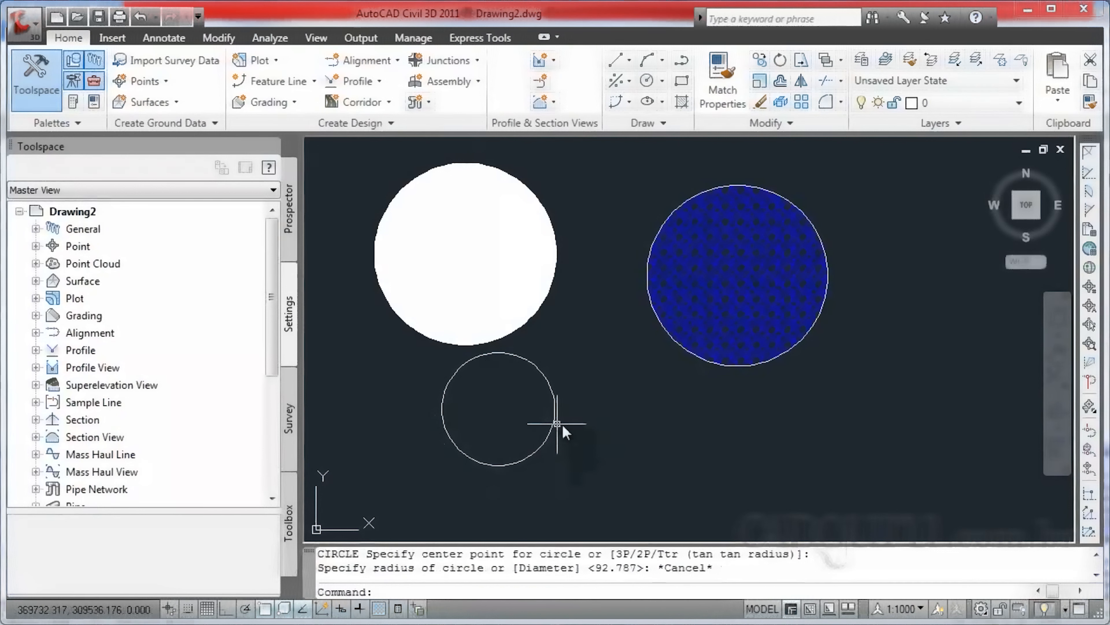
- Draw a circle with a radius of about 85 overlapping the right part of the small unfilled circle
text(c)
key(Return)
click(527, 406)
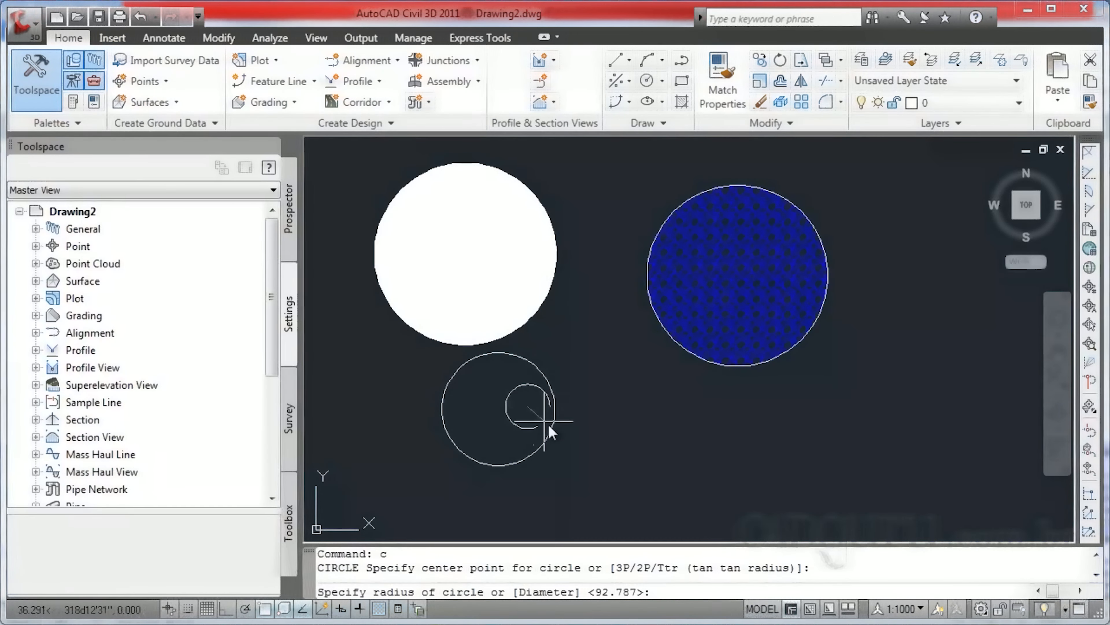
key(Escape)
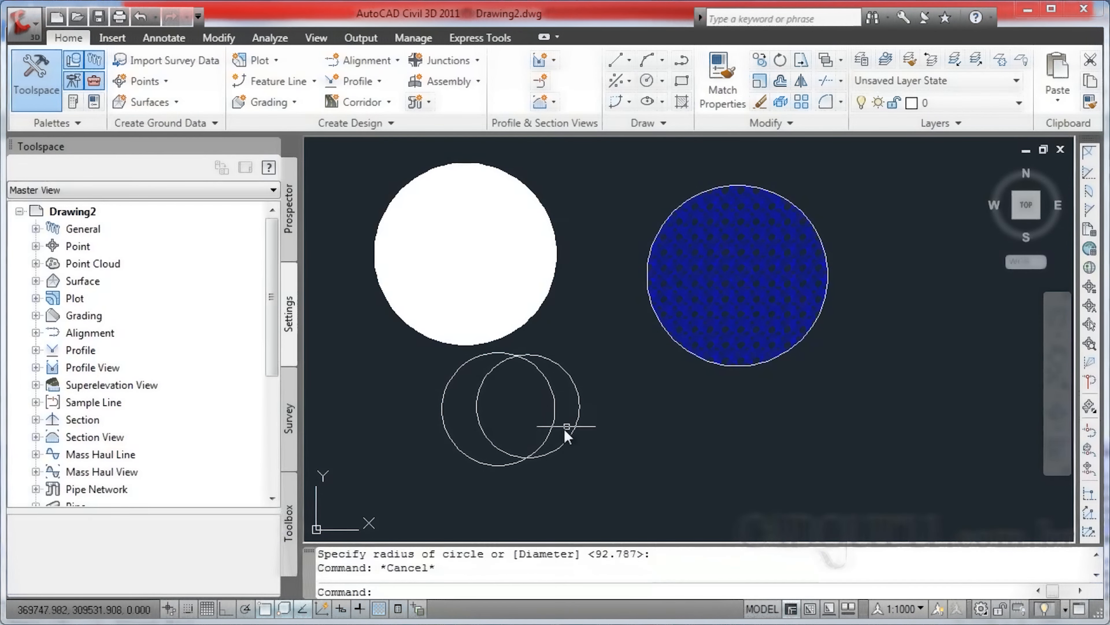
- Draw a third, larger overlapping circle centered below the two small unfilled circles
text(c)
key(Return)
click(494, 490)
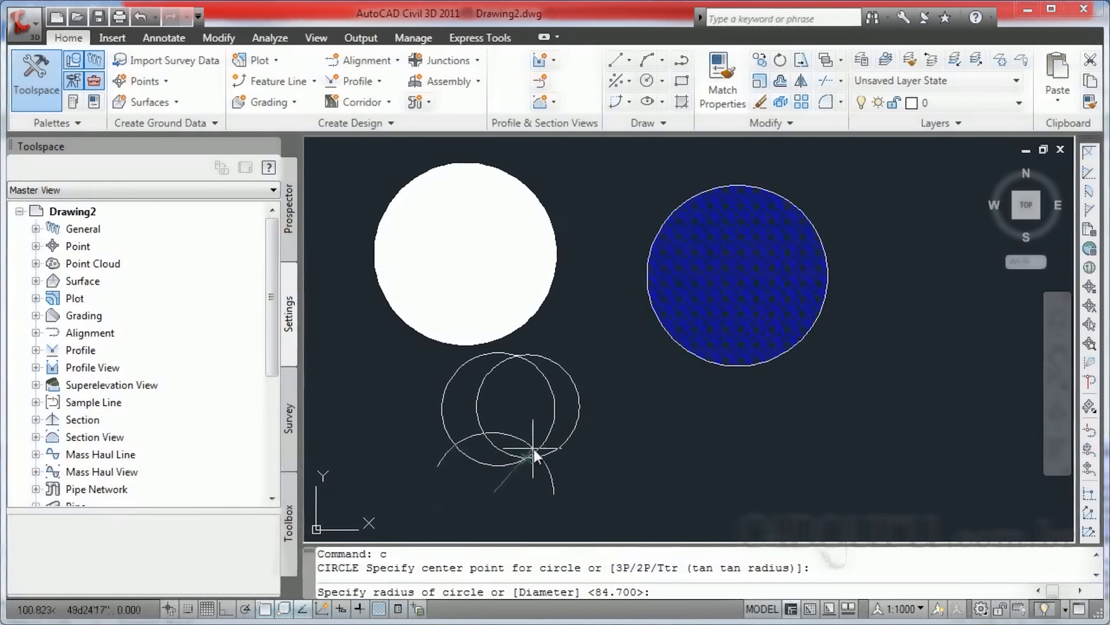
click(544, 445)
key(Escape)
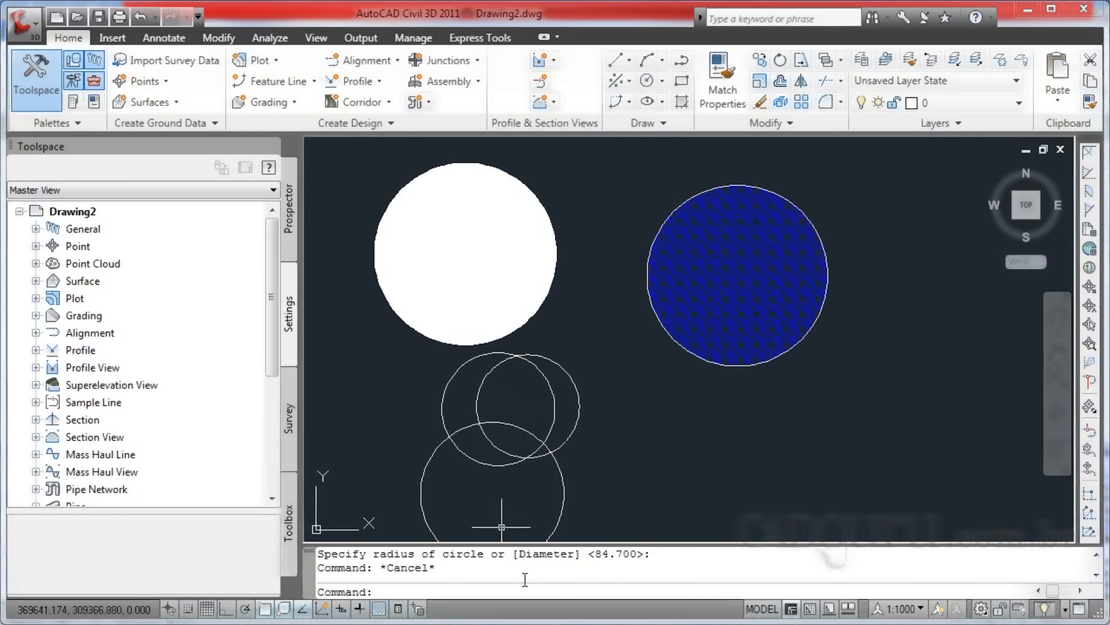
- Hatch the overlap of the two small circles, the right circle's outer crescent and the lower circle's outer area with the blue GRAVEL pattern
key(Return)
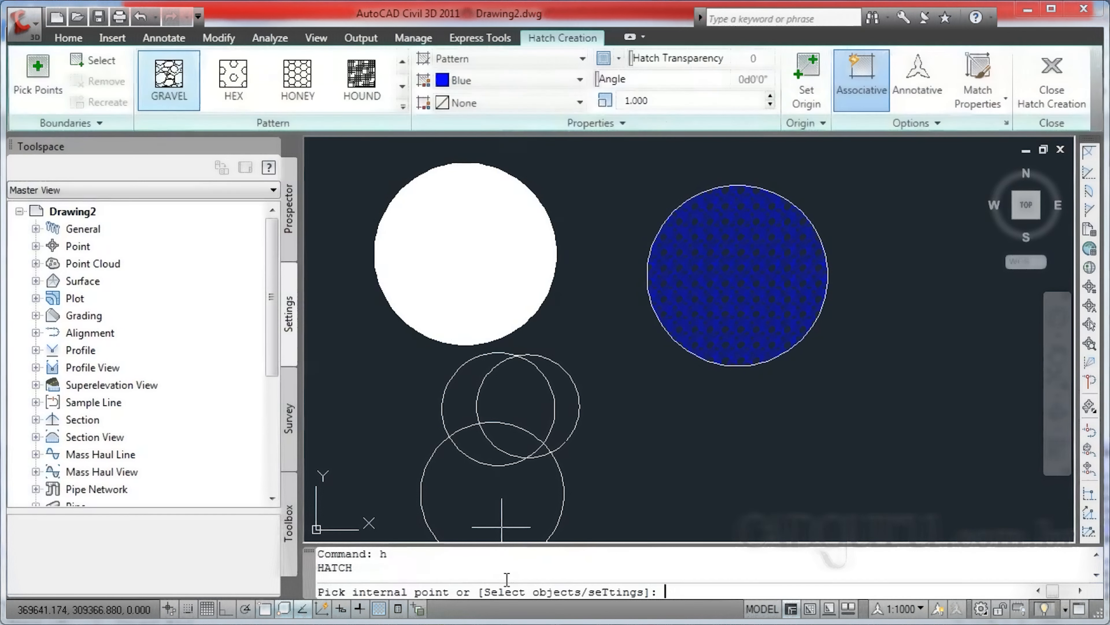
click(515, 391)
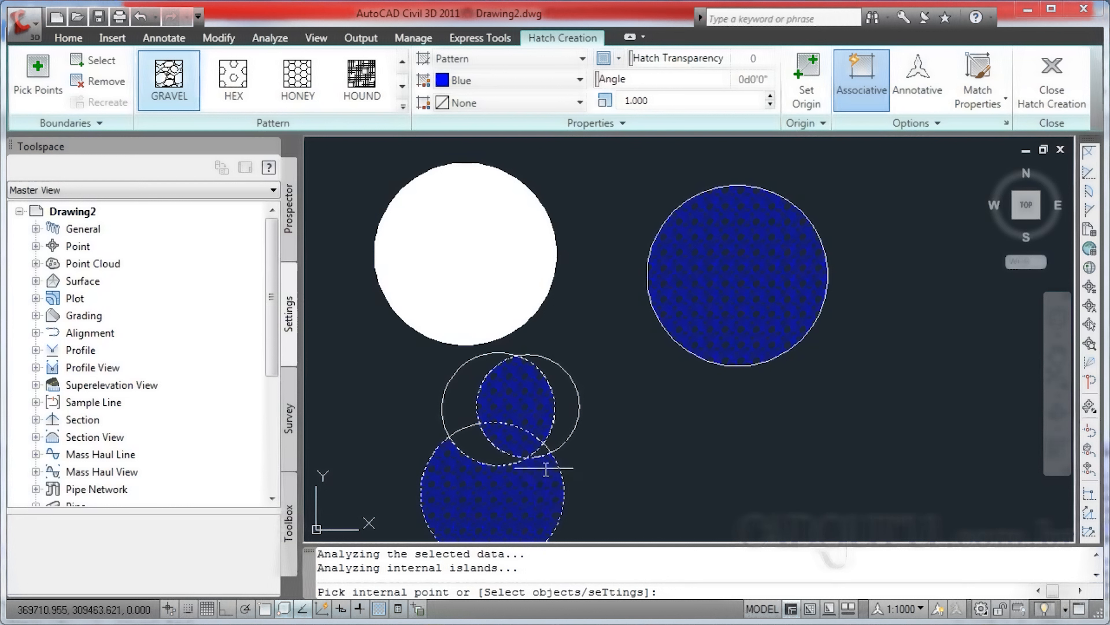
click(570, 419)
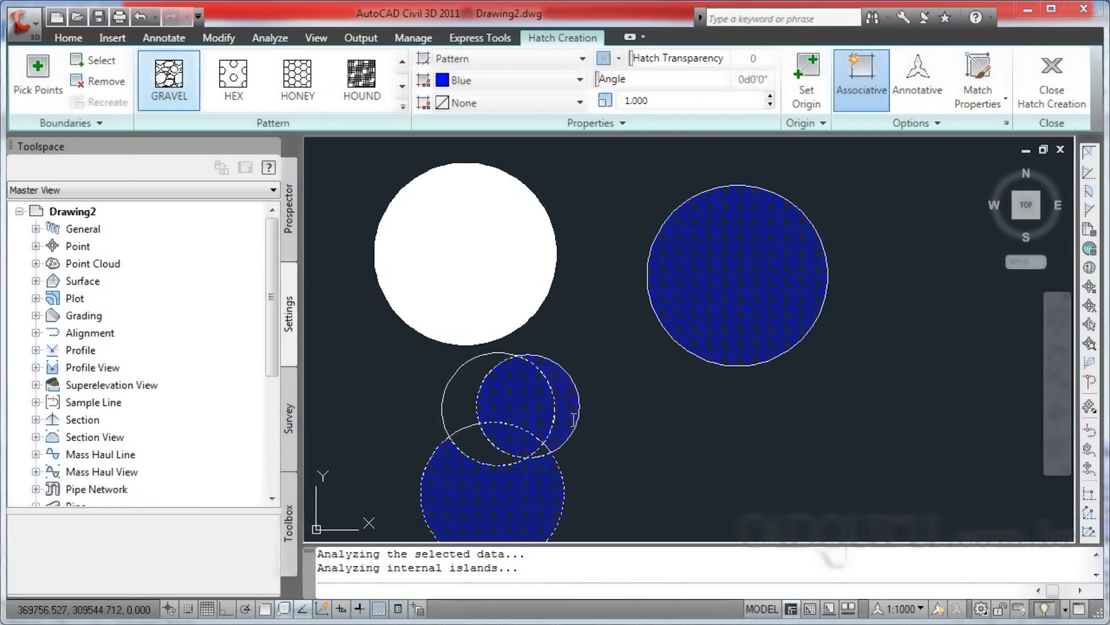
key(Return)
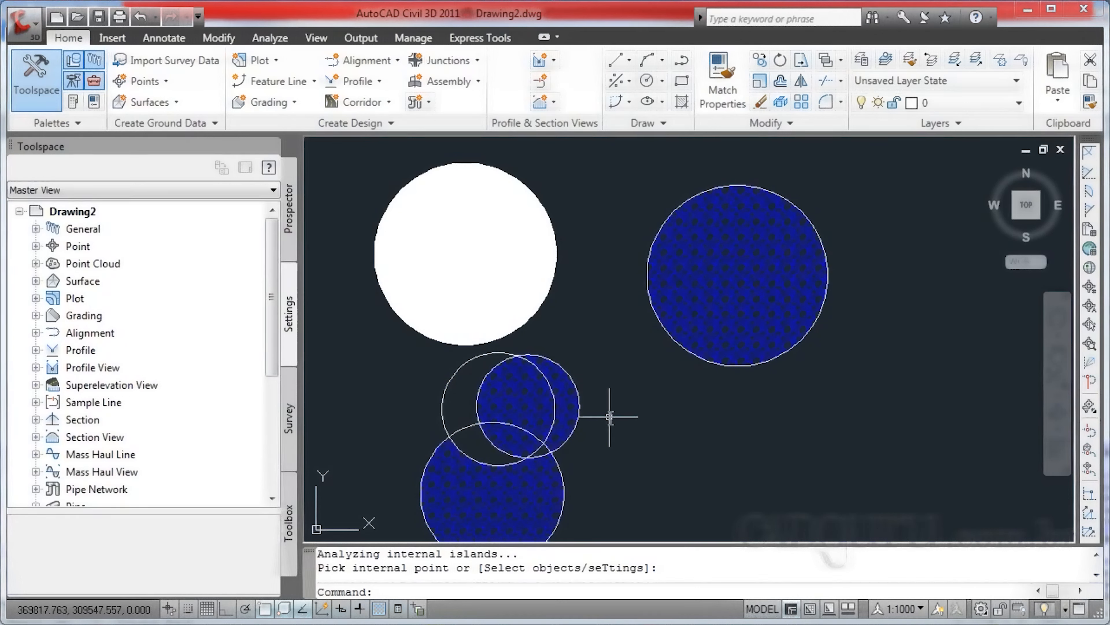
click(438, 275)
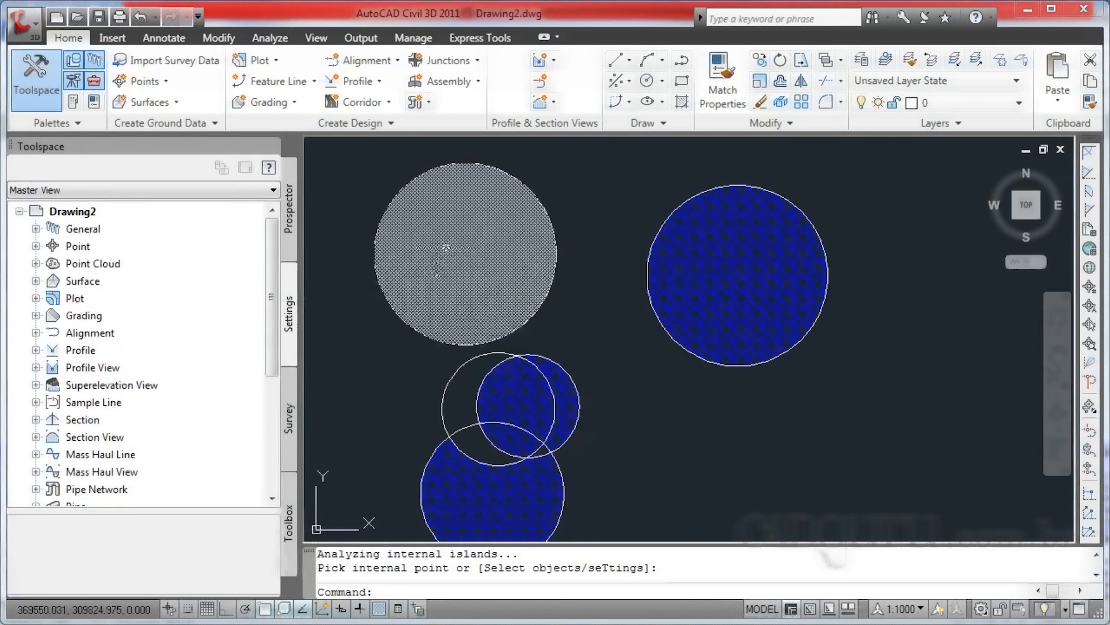
key(Escape)
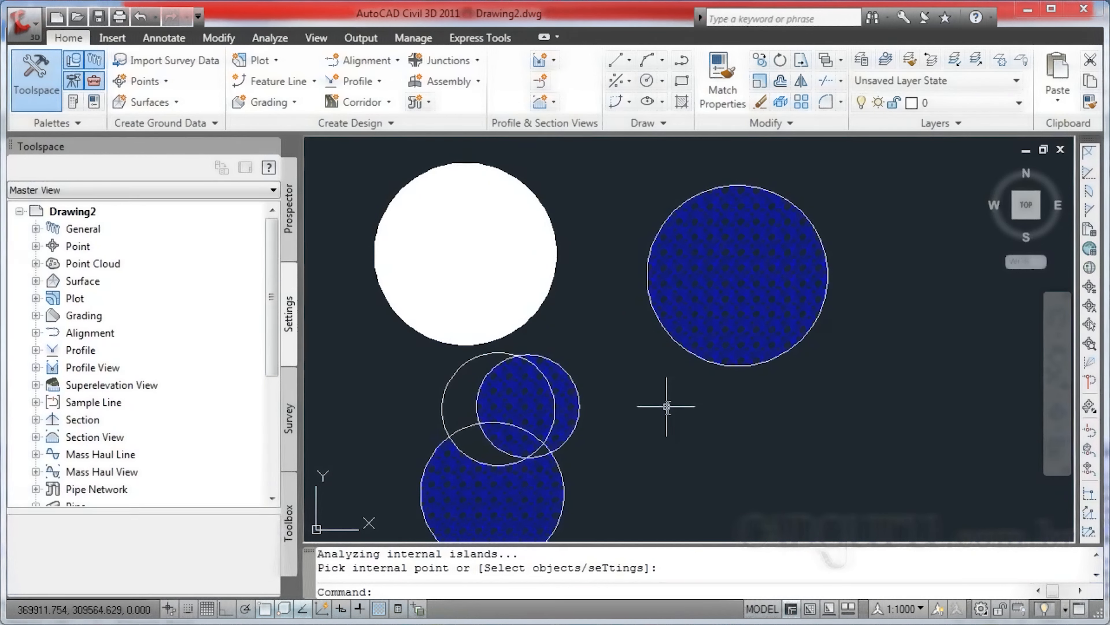
key(Escape)
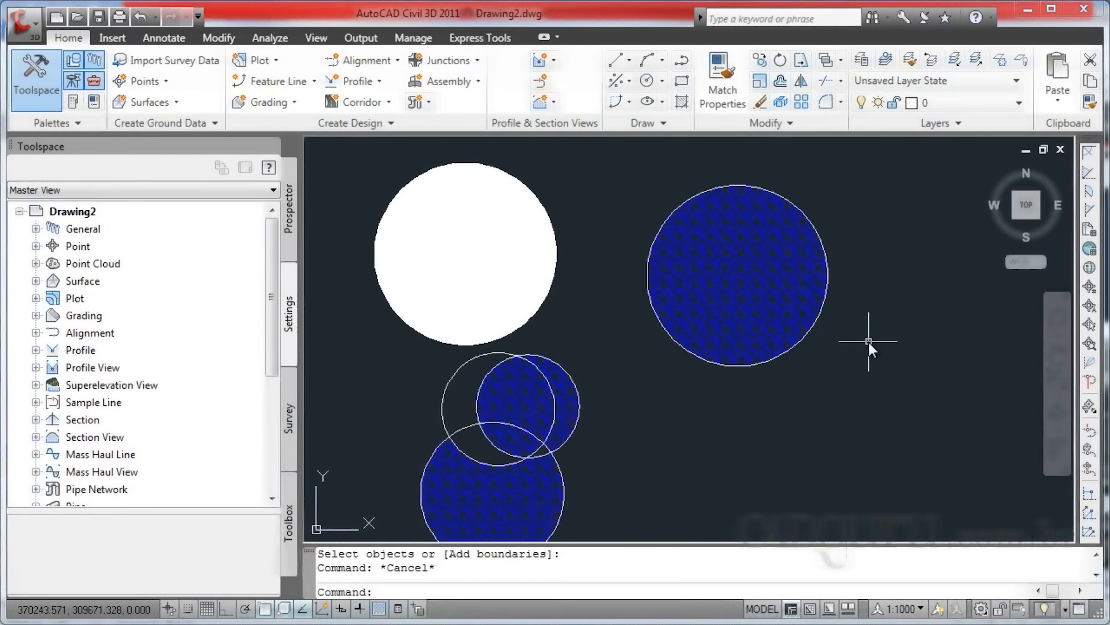
- Try the HONEY and HOUND patterns on the large blue GRAVEL-hatched circle, and settle on an ACAD_ISO line pattern
click(750, 290)
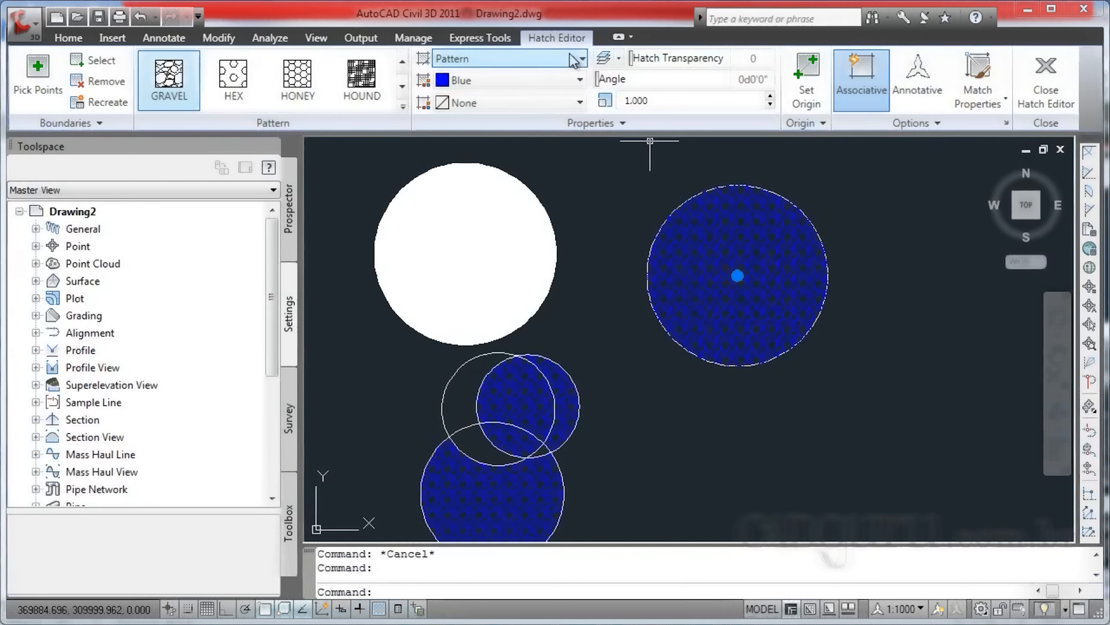
click(585, 62)
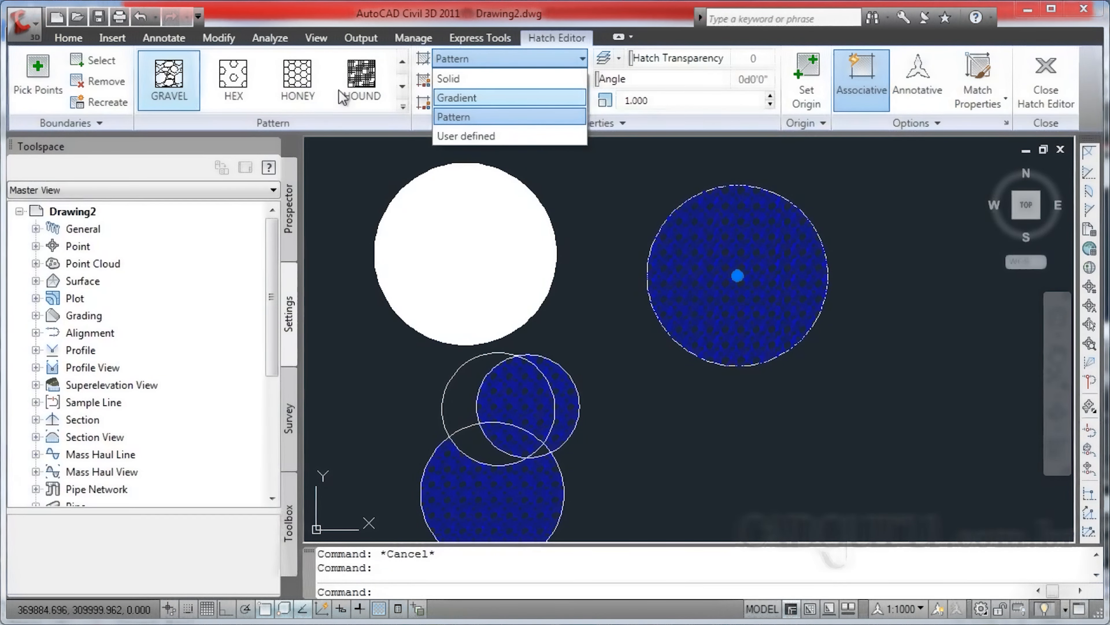
click(406, 85)
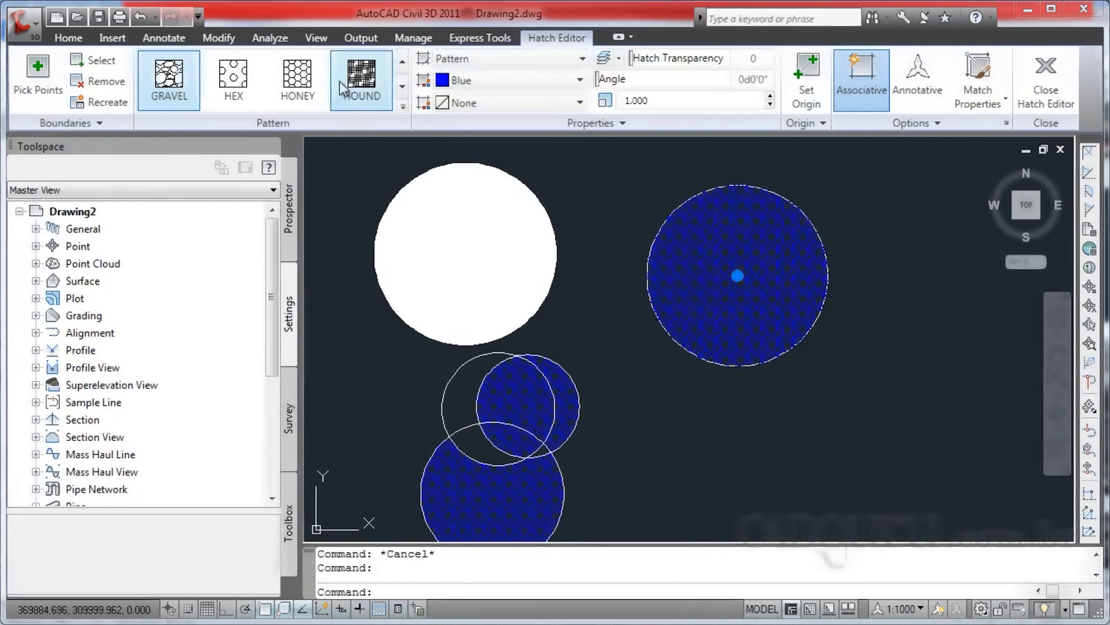
click(302, 78)
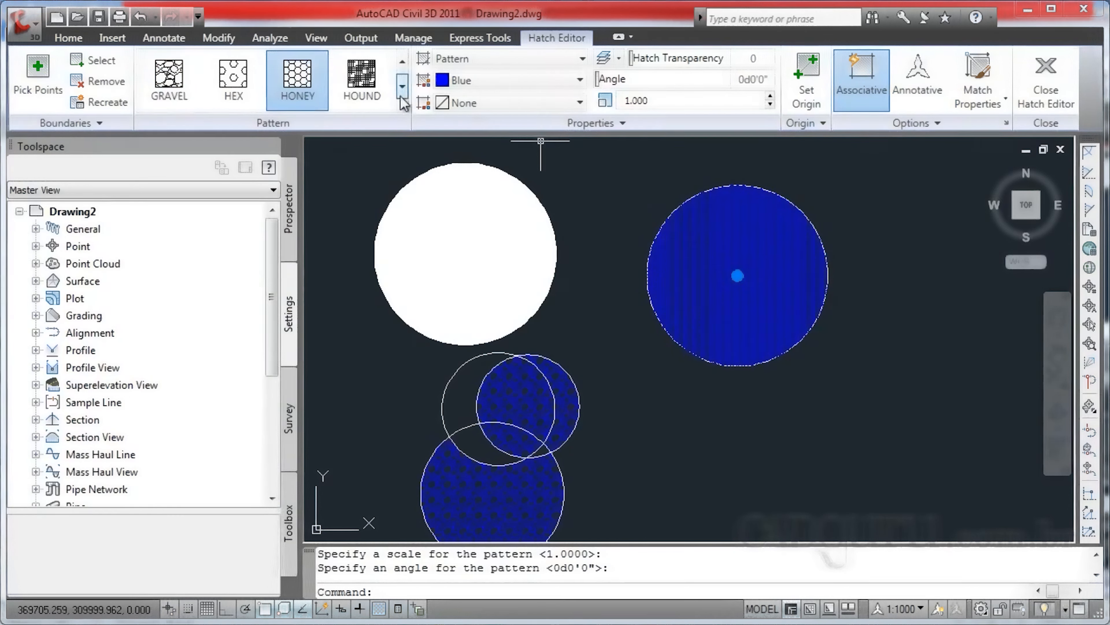
click(358, 85)
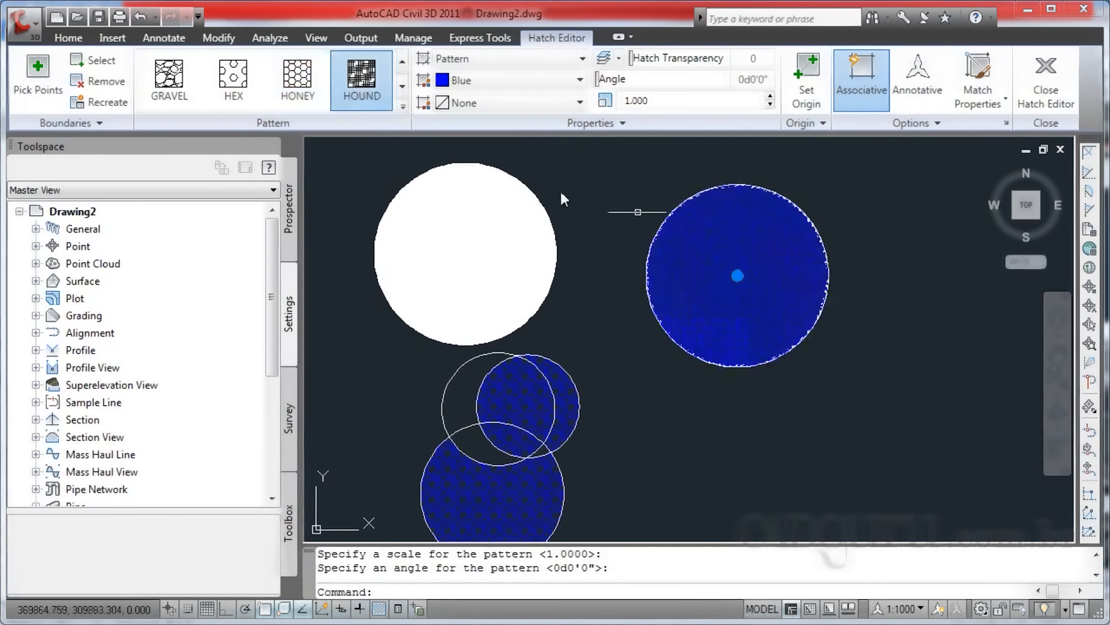
click(402, 87)
click(402, 87)
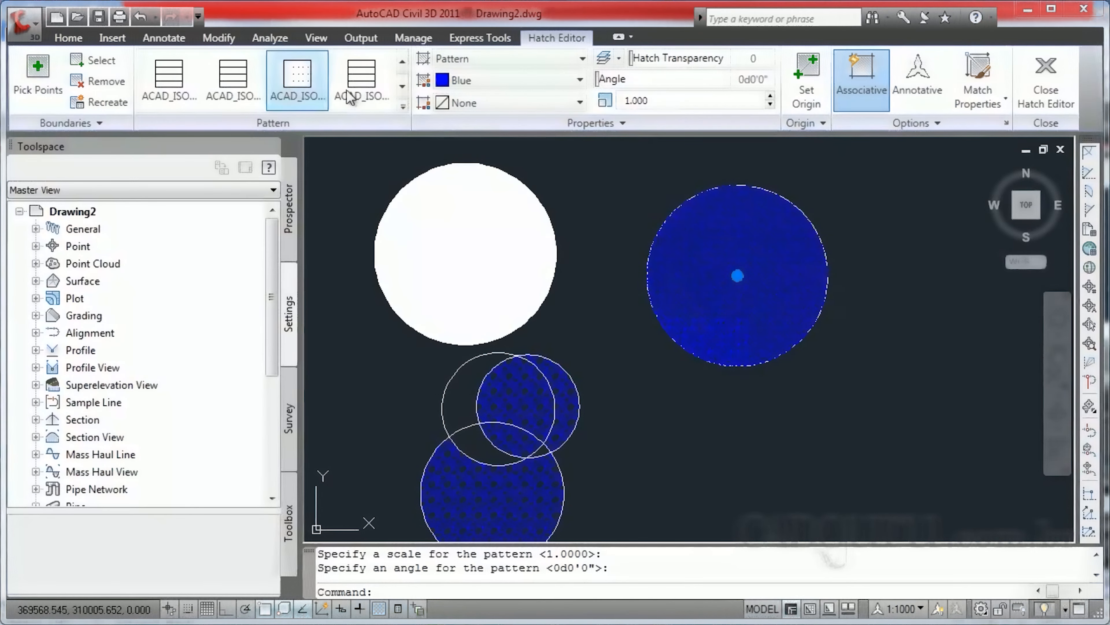
click(361, 81)
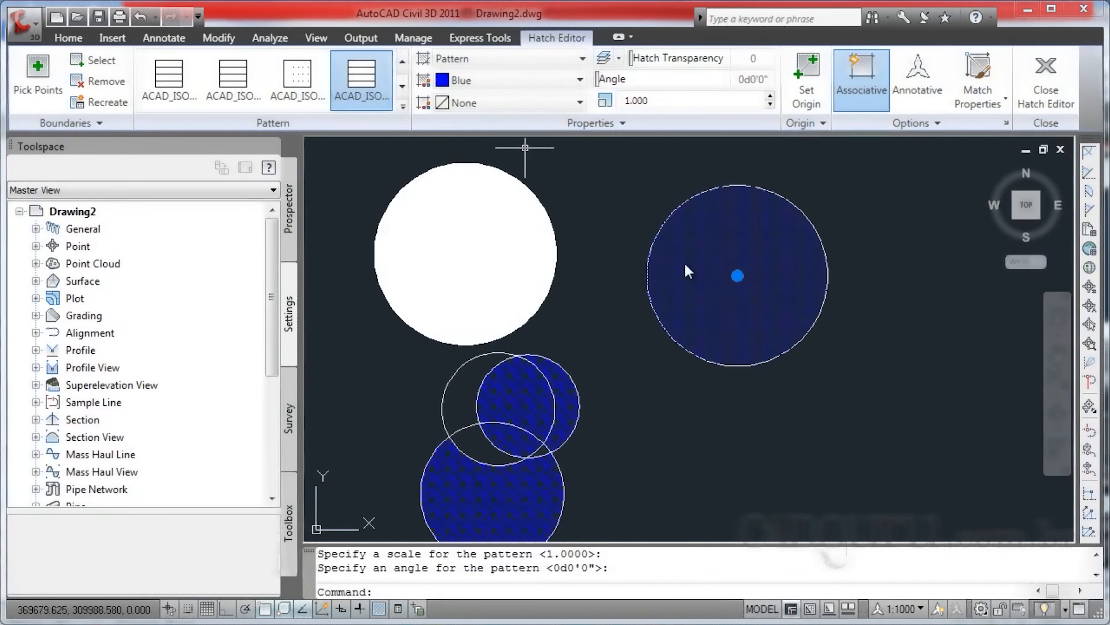
click(402, 87)
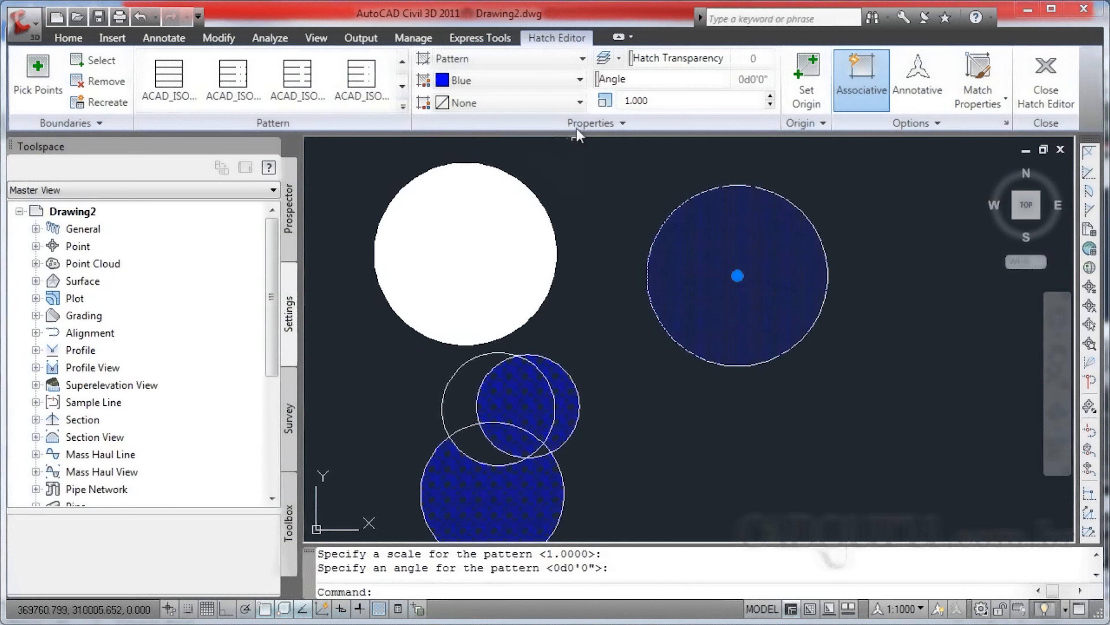
- Try Red as the large circle's hatch color, settle on Cyan, and deselect the hatch
click(580, 81)
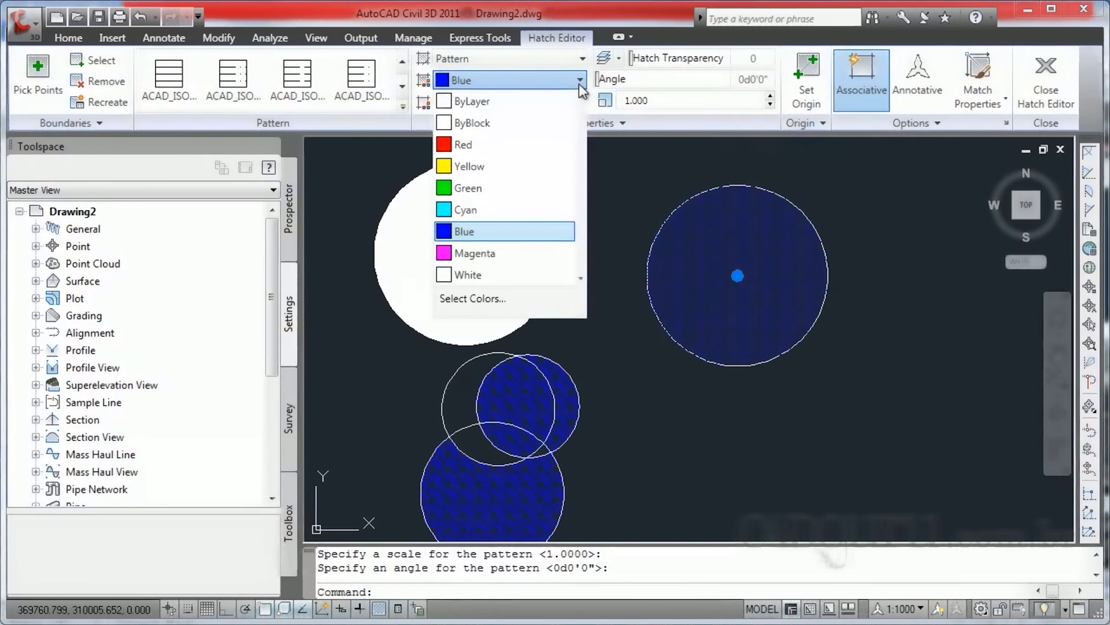
click(495, 145)
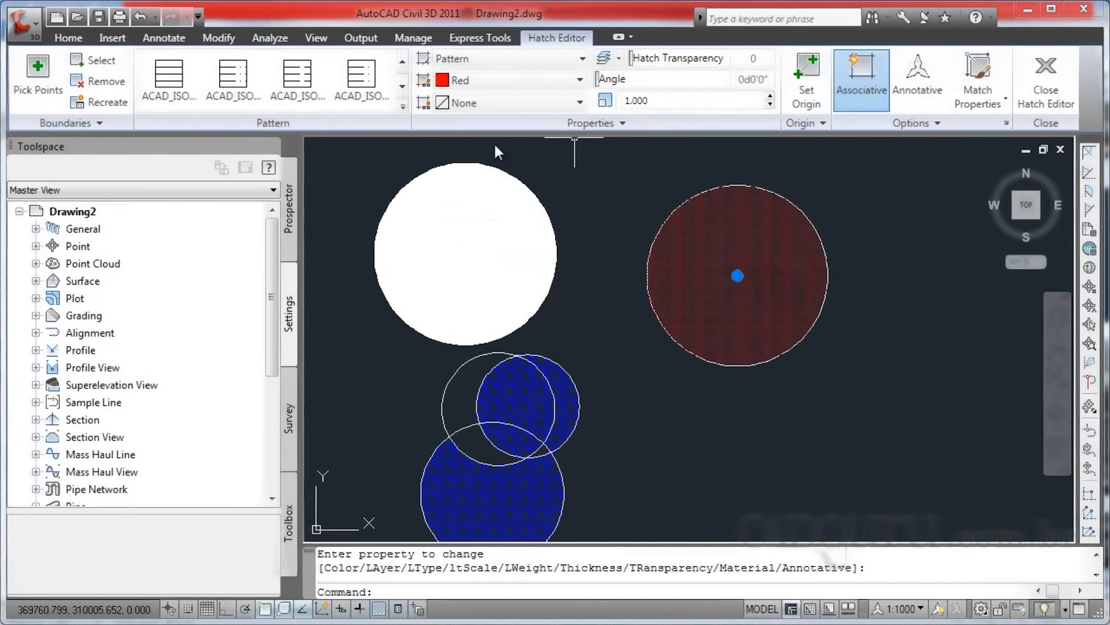
click(578, 80)
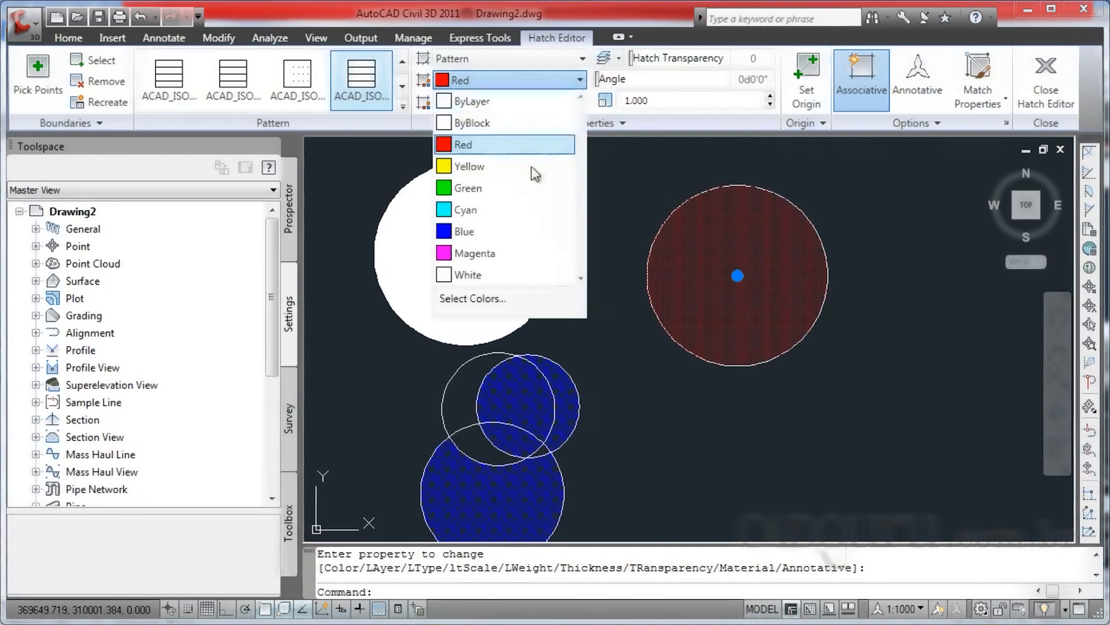
click(509, 209)
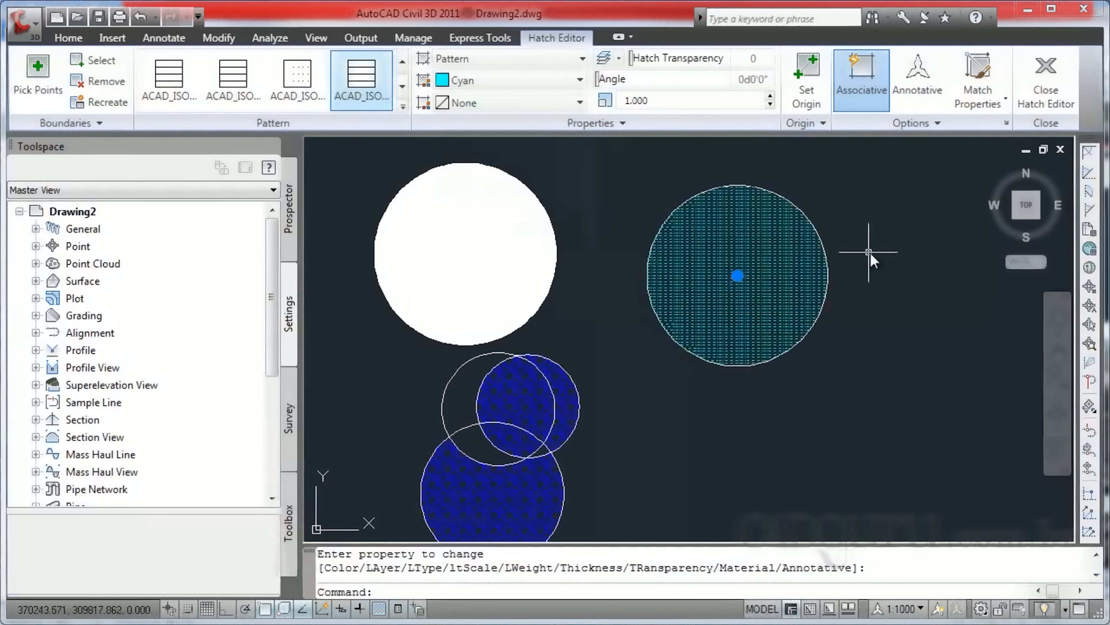
click(861, 195)
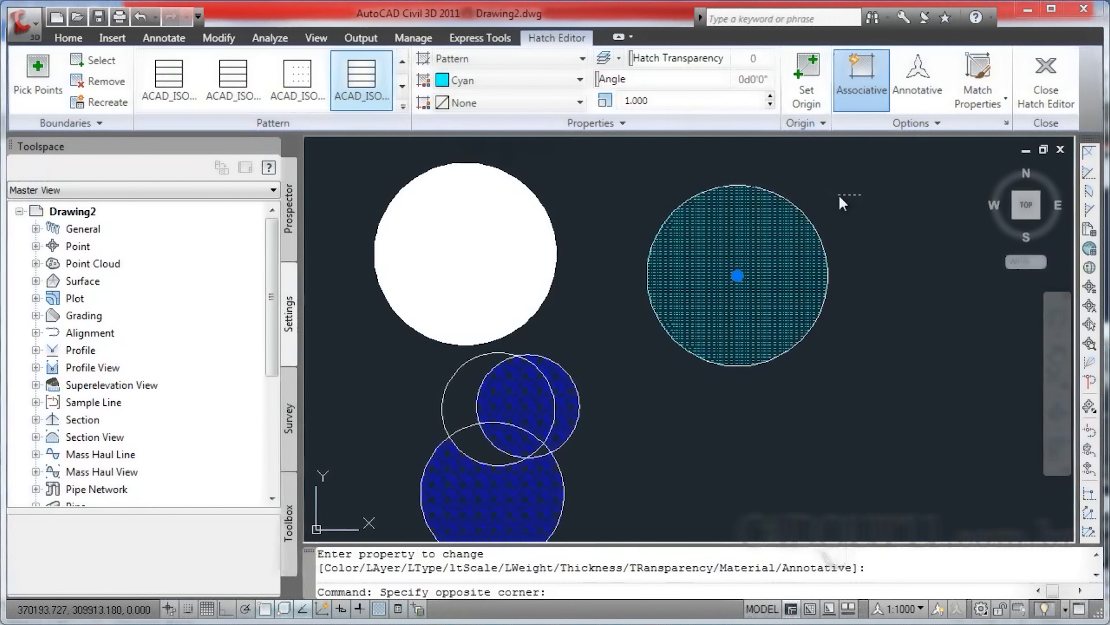
key(Escape)
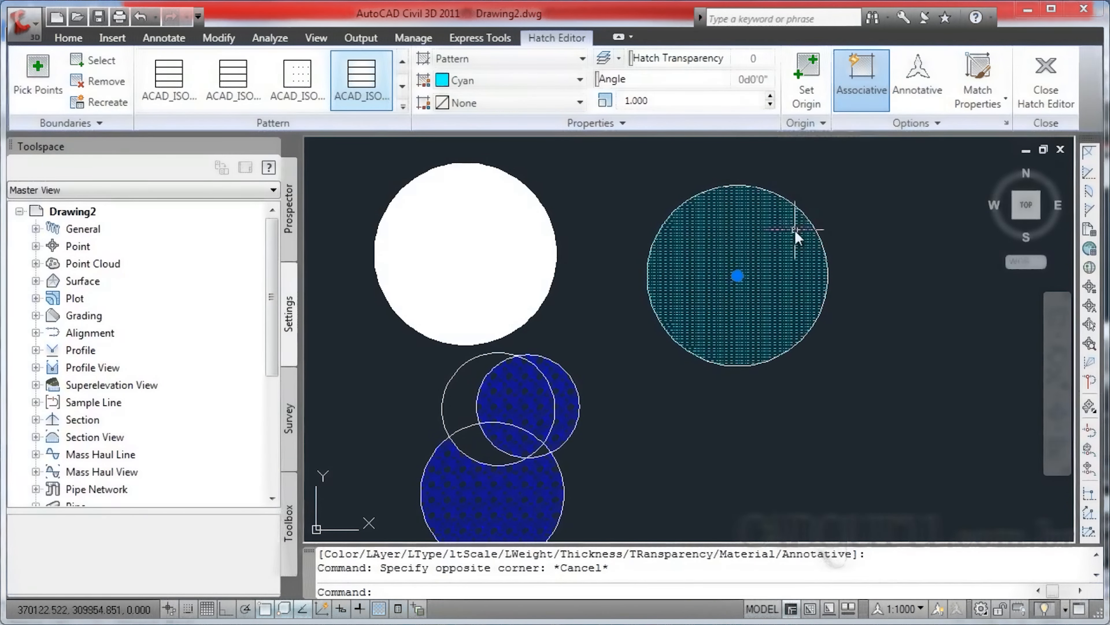
key(Escape)
key(Escape)
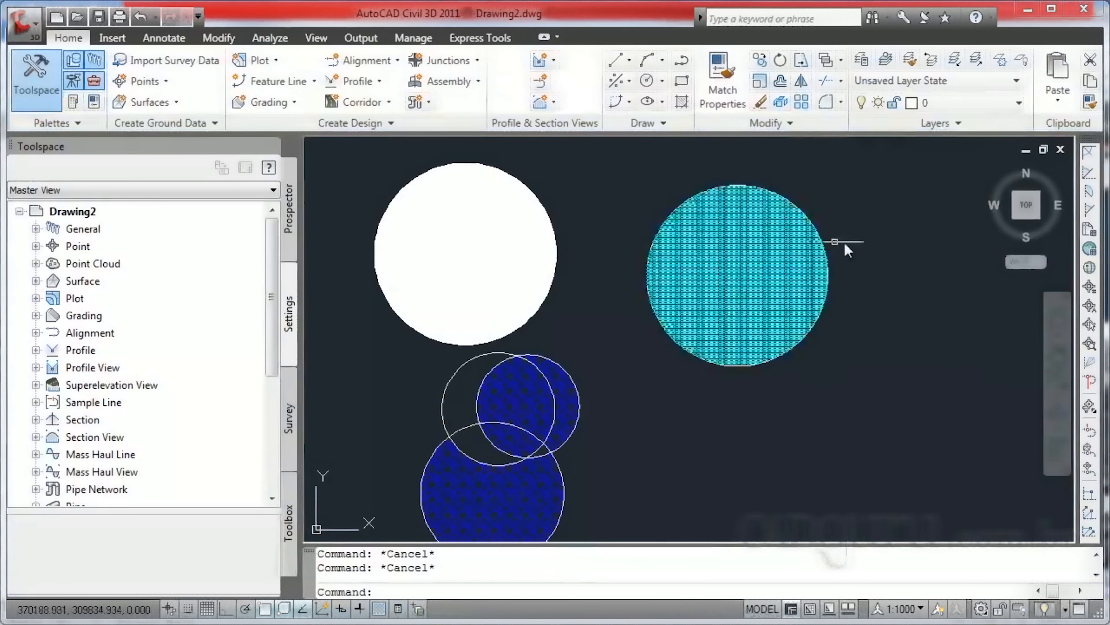
- Reduce the cyan hatch's pattern scale stepwise to 0.850
click(756, 246)
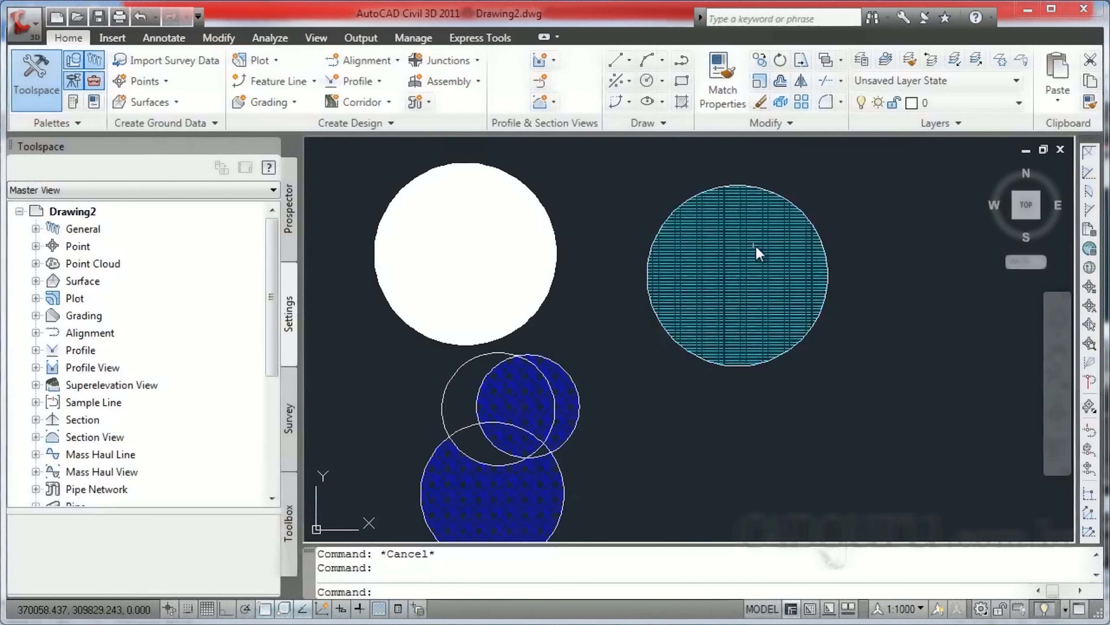
click(756, 247)
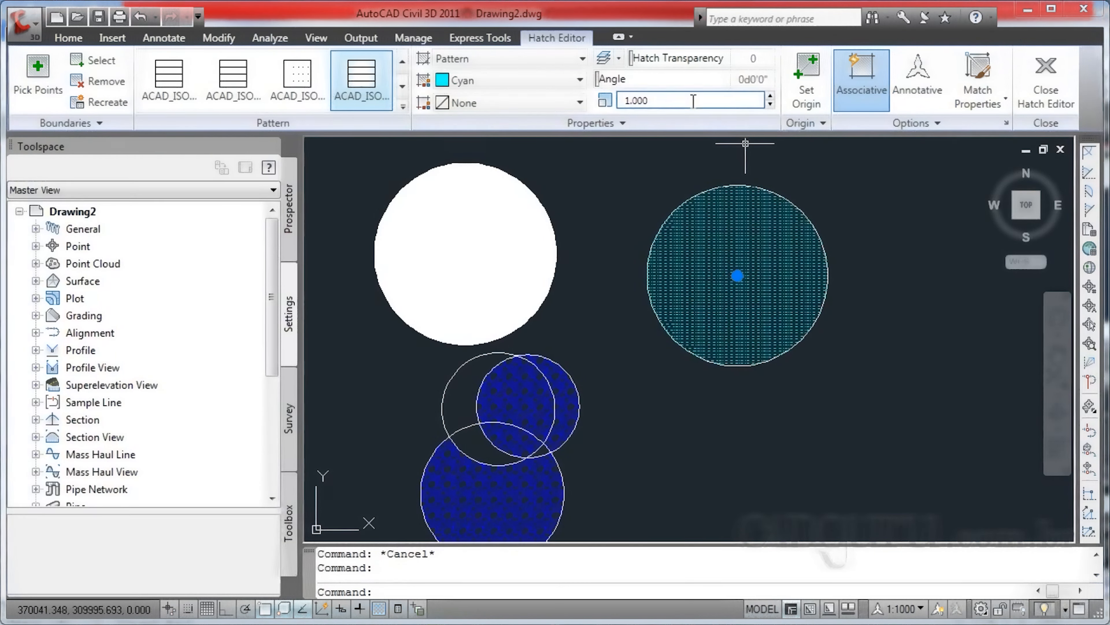
click(770, 104)
click(770, 104)
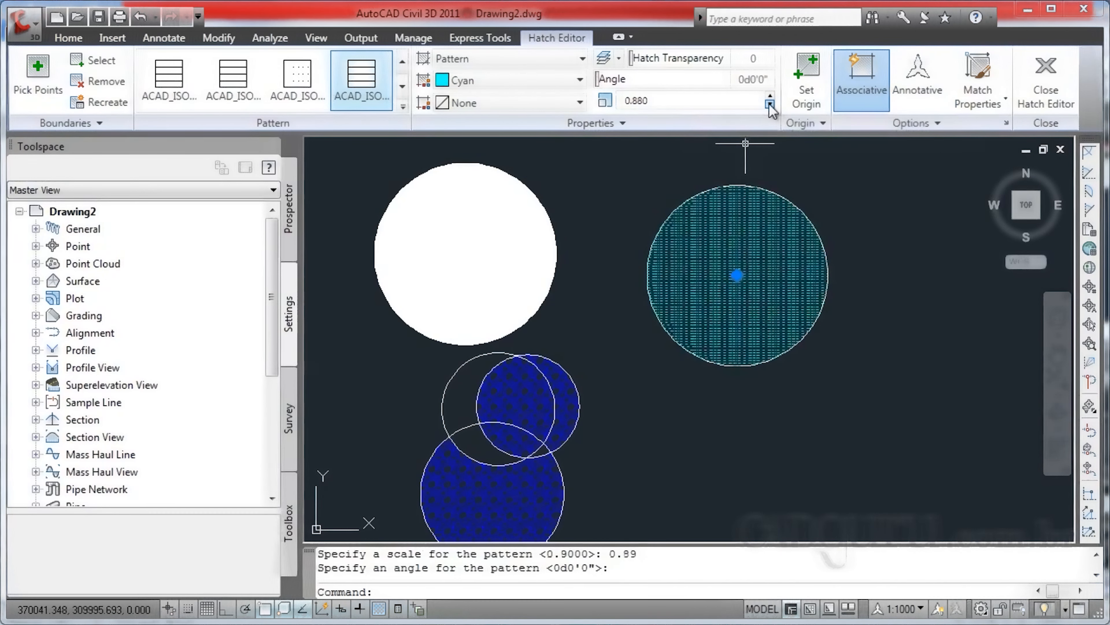
click(770, 103)
click(769, 104)
click(769, 103)
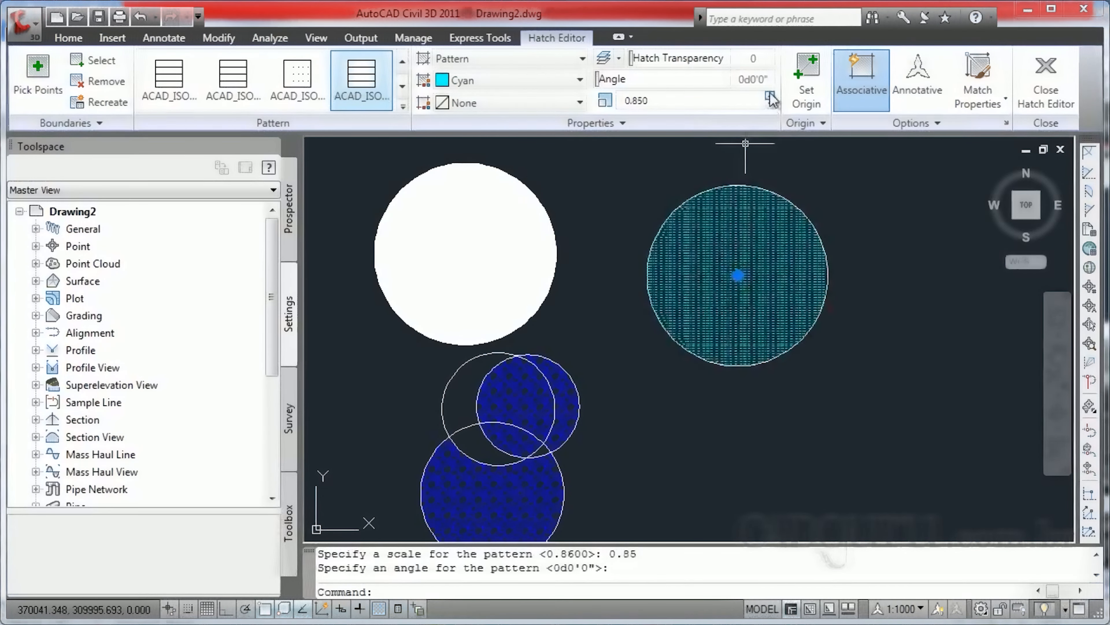
- Raise the cyan hatch's pattern scale stepwise to 0.980 and finish editing the hatch
click(769, 96)
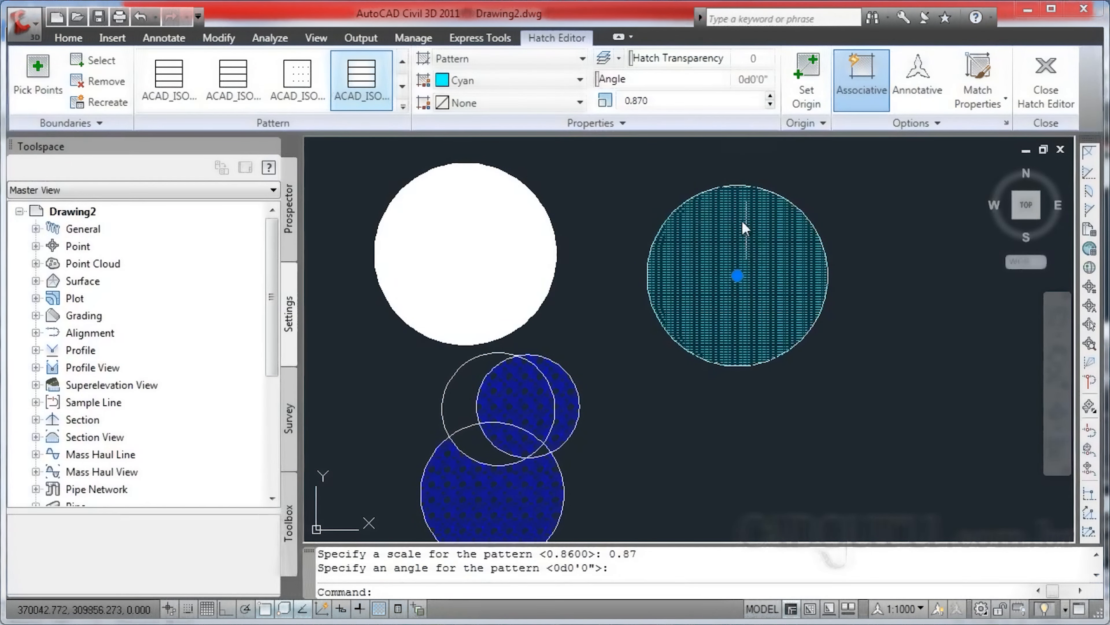
click(770, 96)
click(770, 96)
click(769, 97)
click(770, 96)
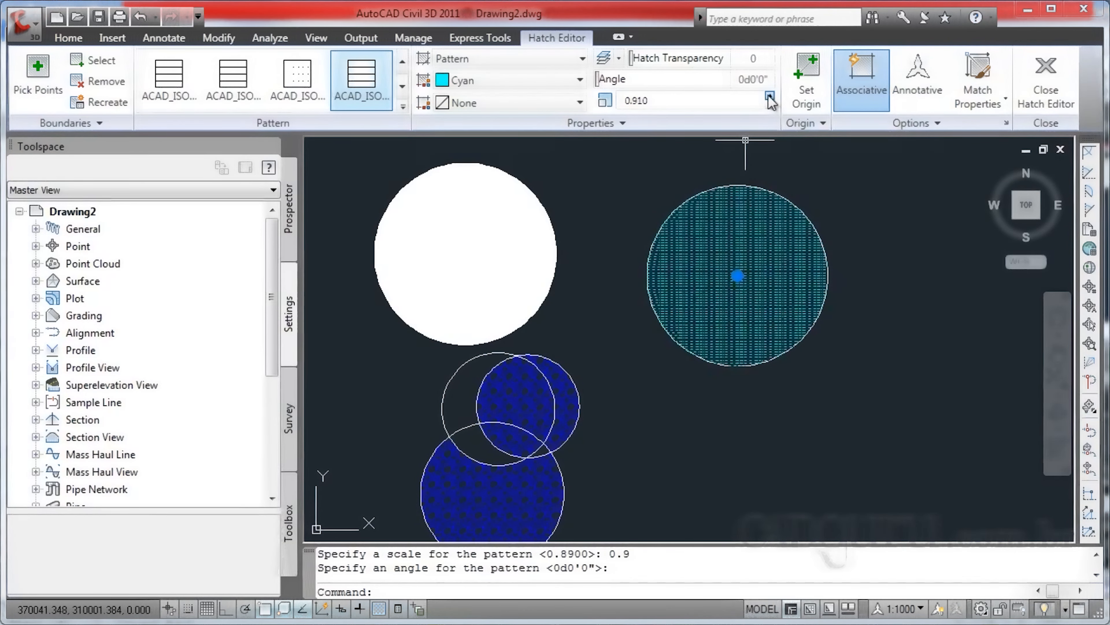
click(770, 96)
click(770, 97)
click(769, 96)
click(770, 96)
click(770, 96)
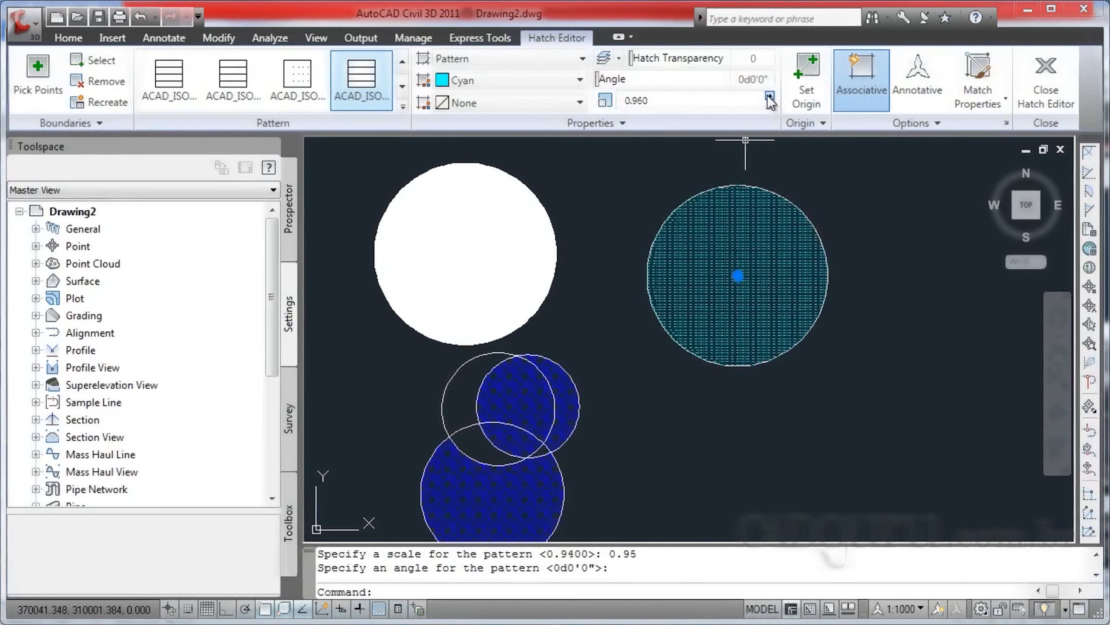
click(769, 96)
click(769, 97)
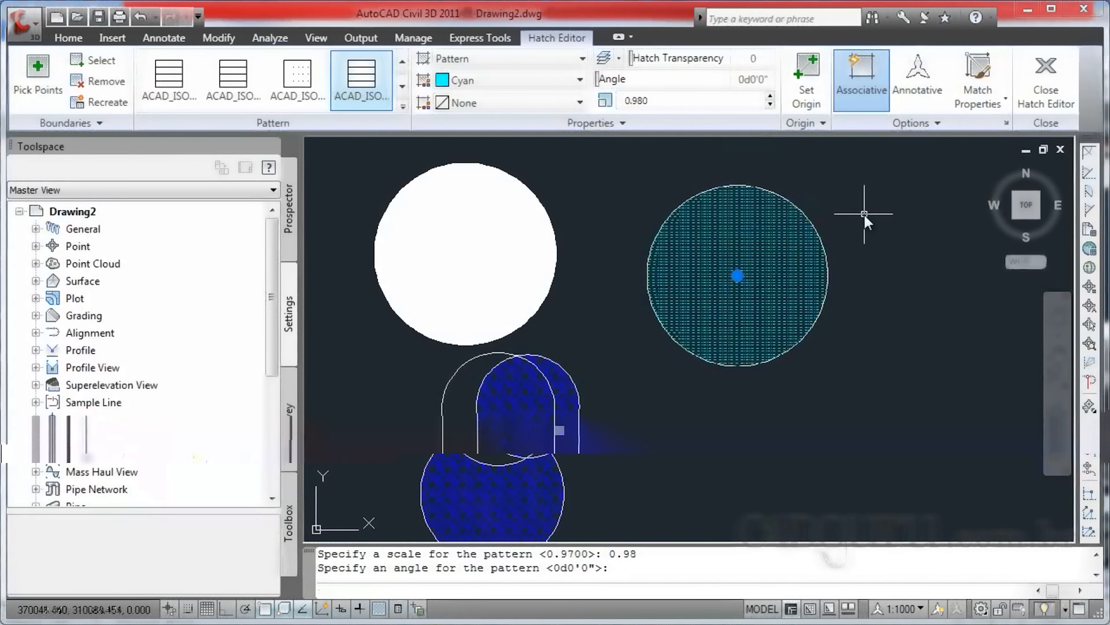
key(Escape)
- Draw a small circle with a radius of about 56 below and to the right of the cyan-hatched circle
text(c)
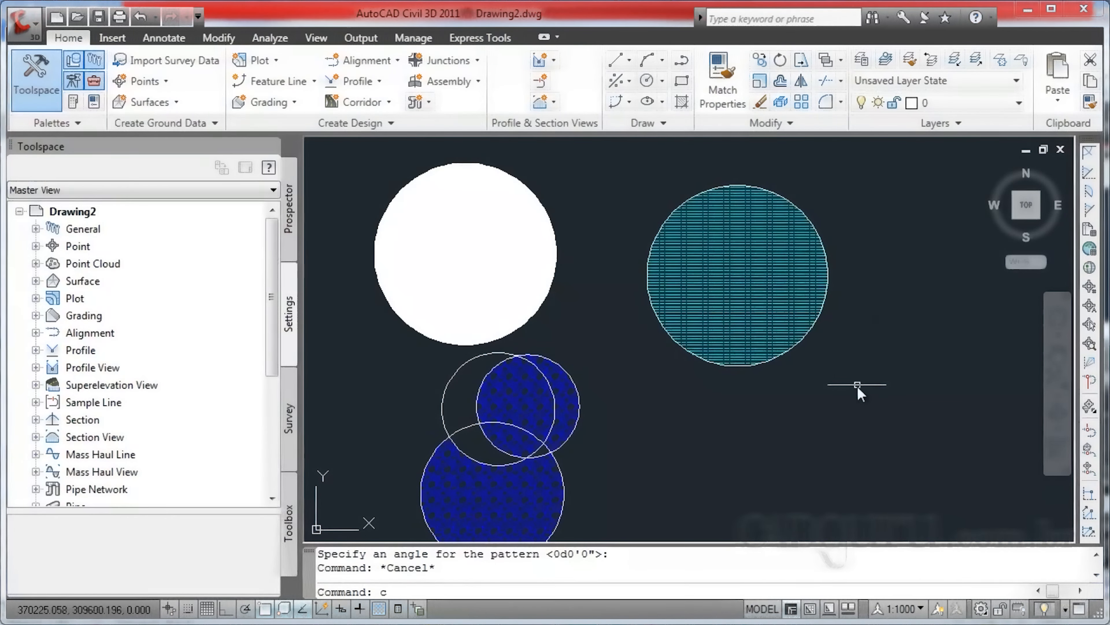
key(Return)
click(846, 384)
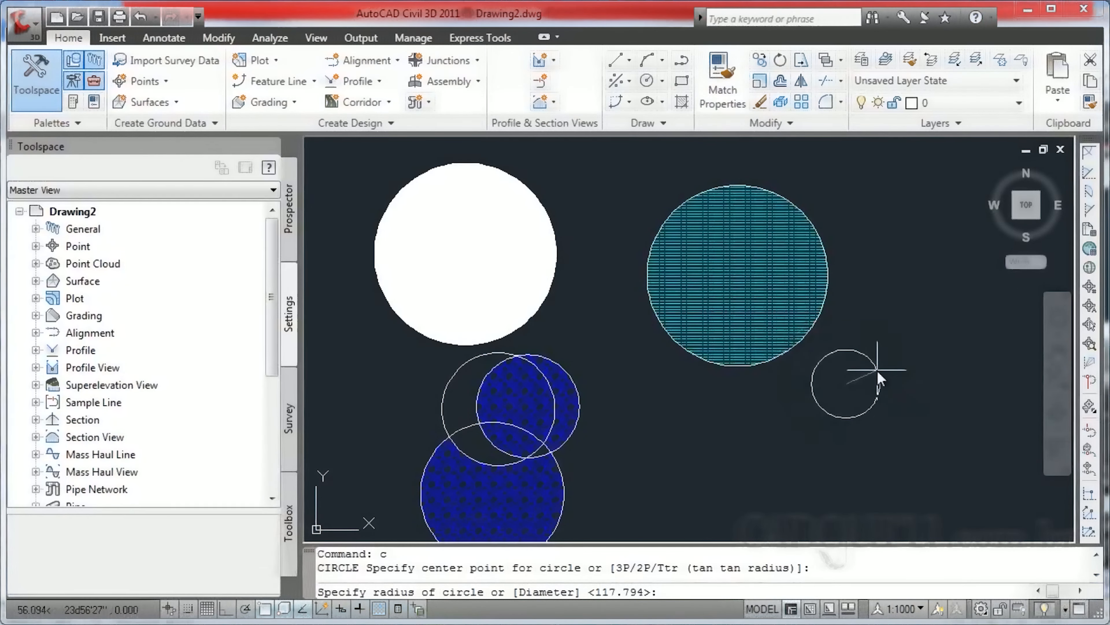
click(877, 370)
key(Escape)
click(843, 351)
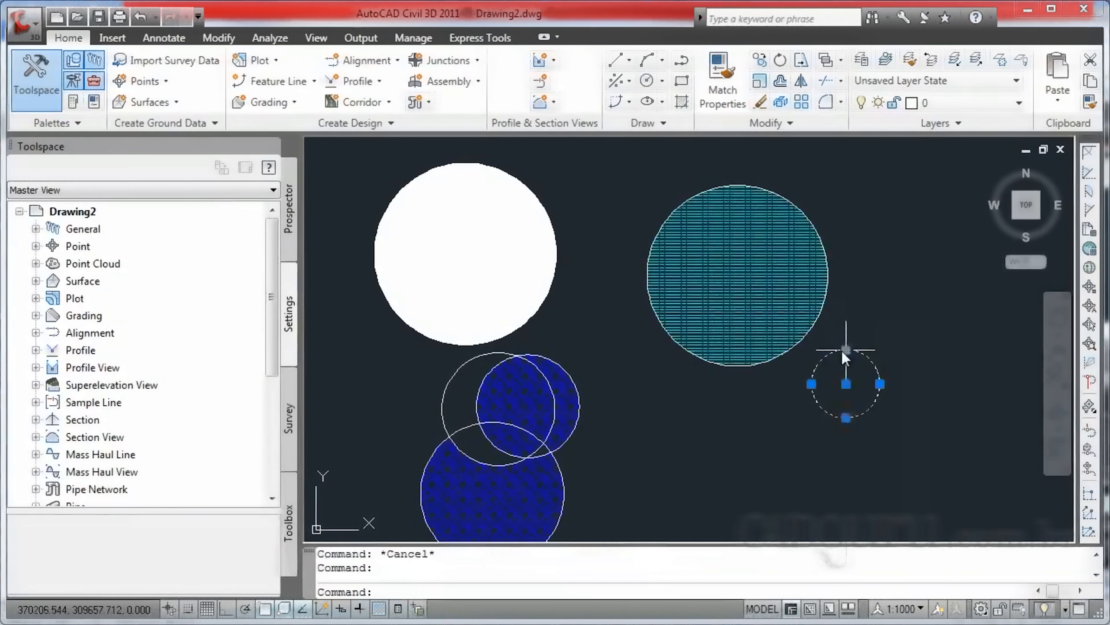
key(Escape)
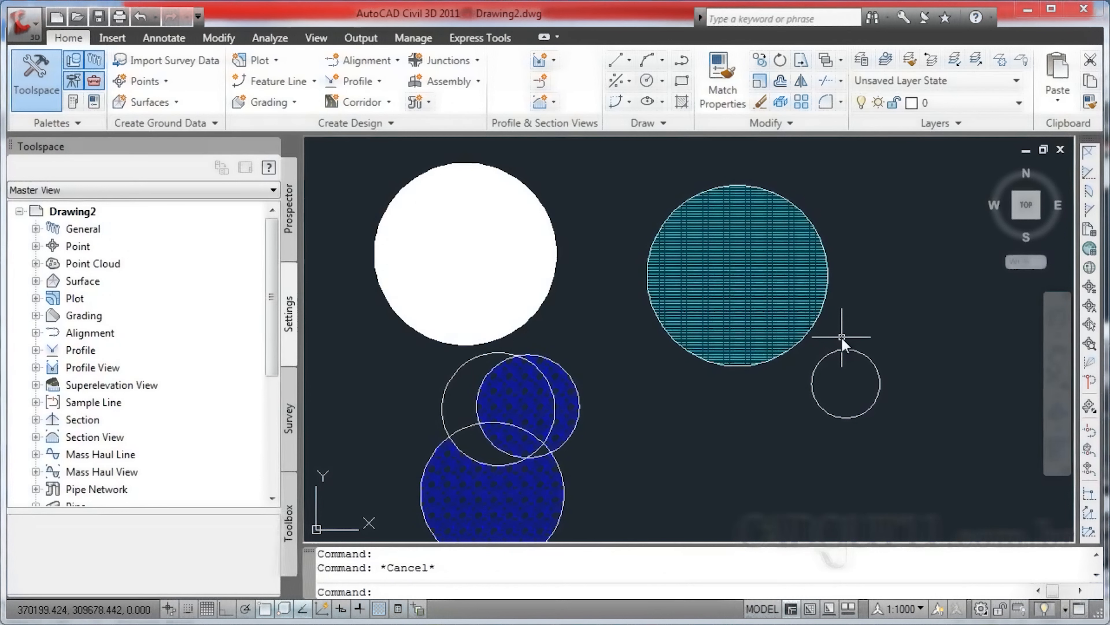
- Hatch the small circle below and to the right of the cyan-hatched circle with the AR-SAND pattern
text(h)
key(Return)
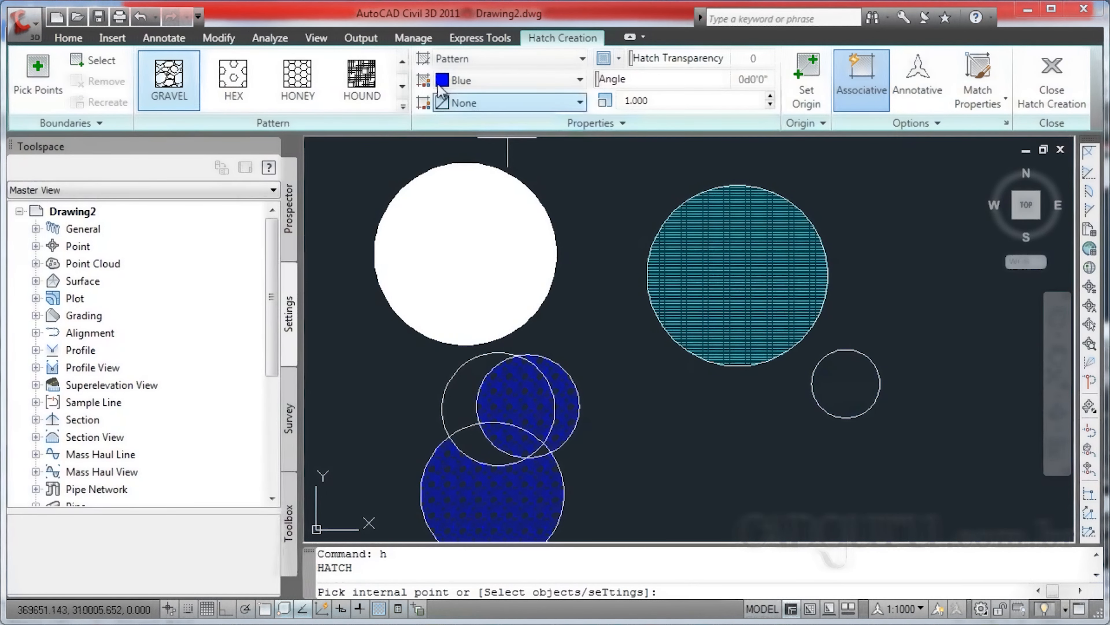
click(403, 65)
click(403, 65)
click(403, 64)
click(403, 65)
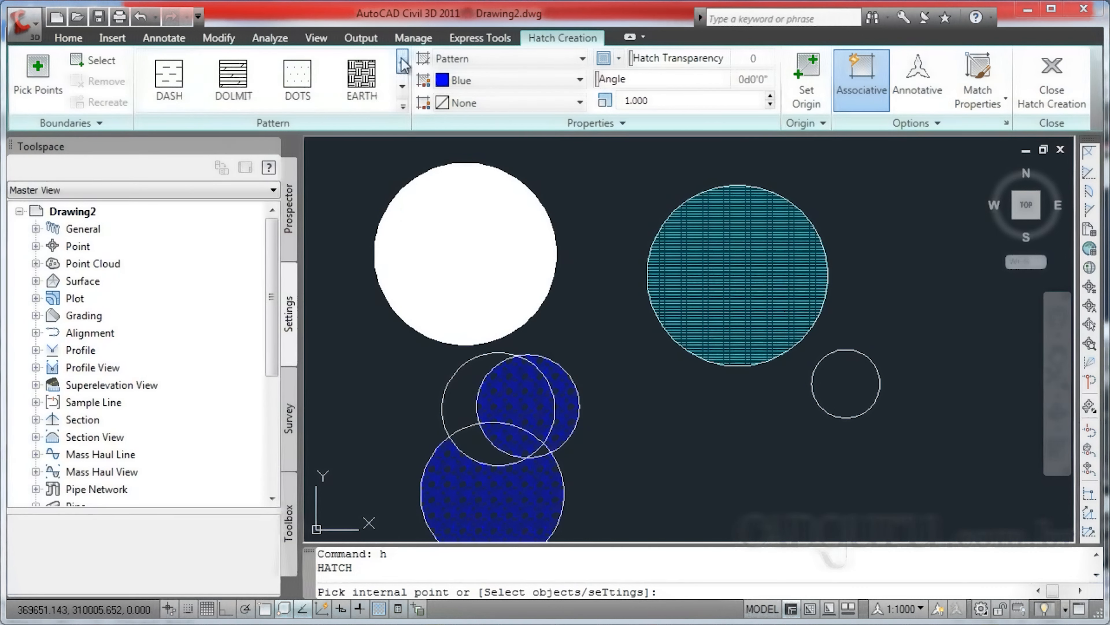
click(402, 65)
click(402, 65)
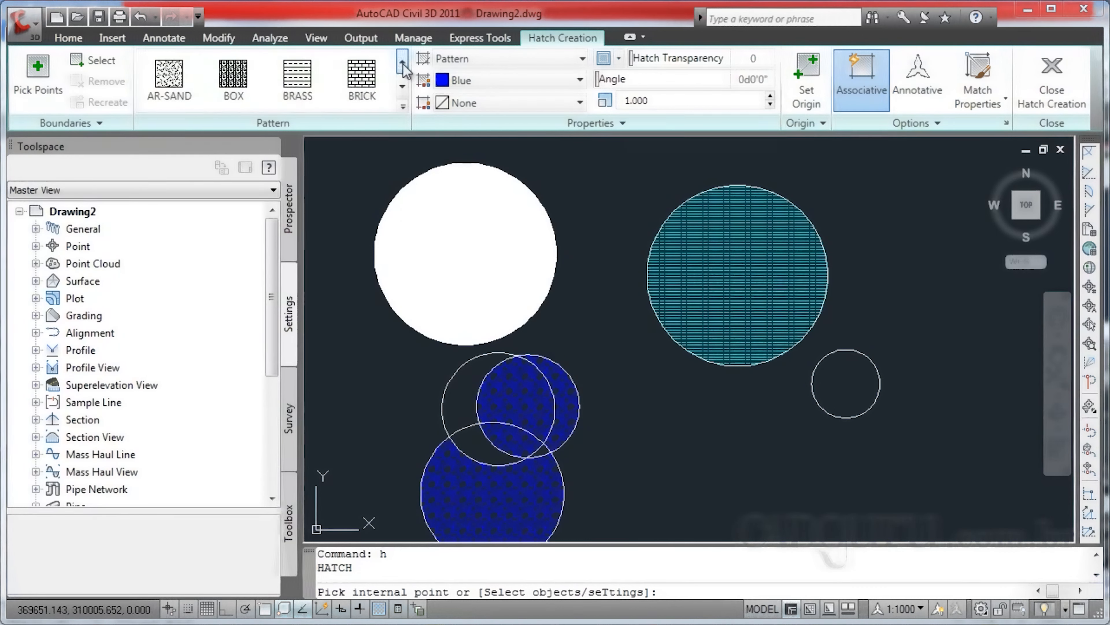
click(402, 65)
click(402, 86)
click(177, 77)
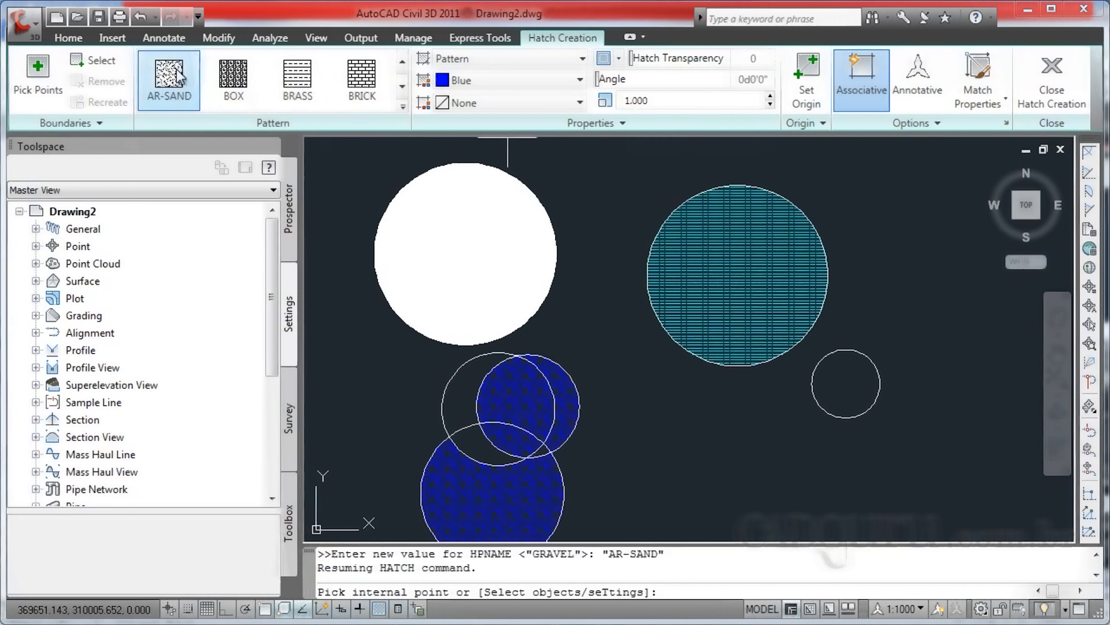
click(847, 396)
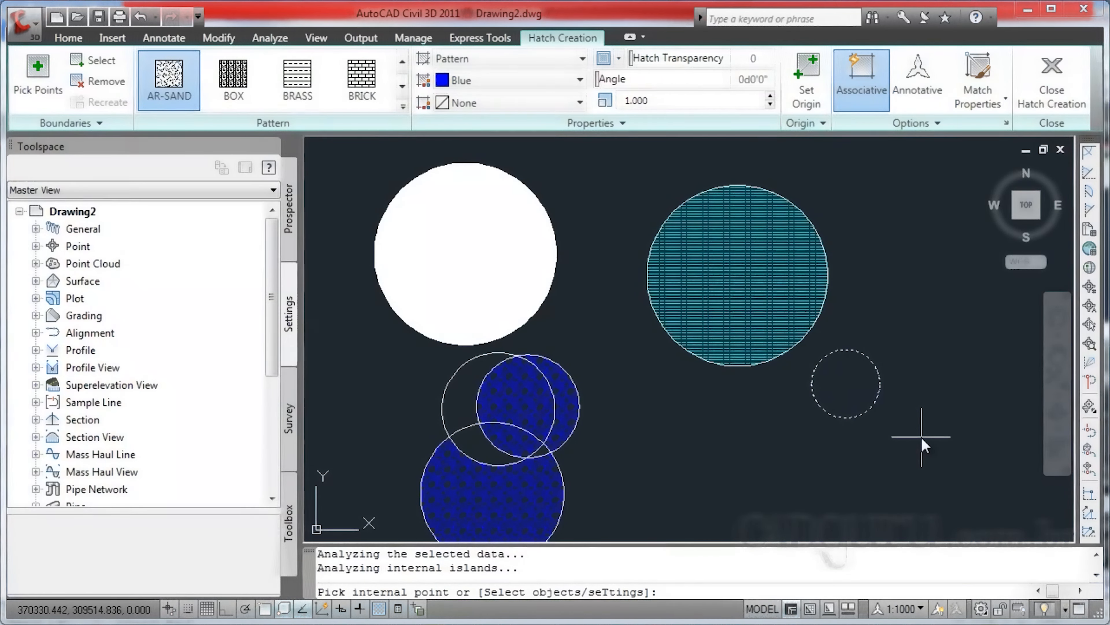
key(Return)
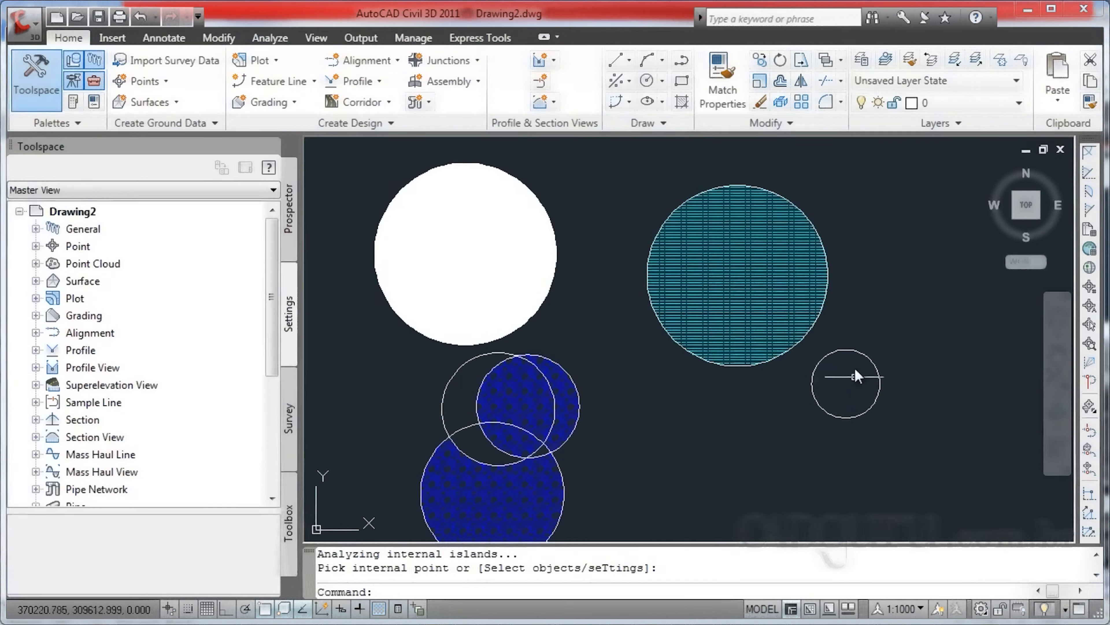
- Change the small circle's AR-SAND hatch color to ByBlock and deselect the hatch
click(840, 375)
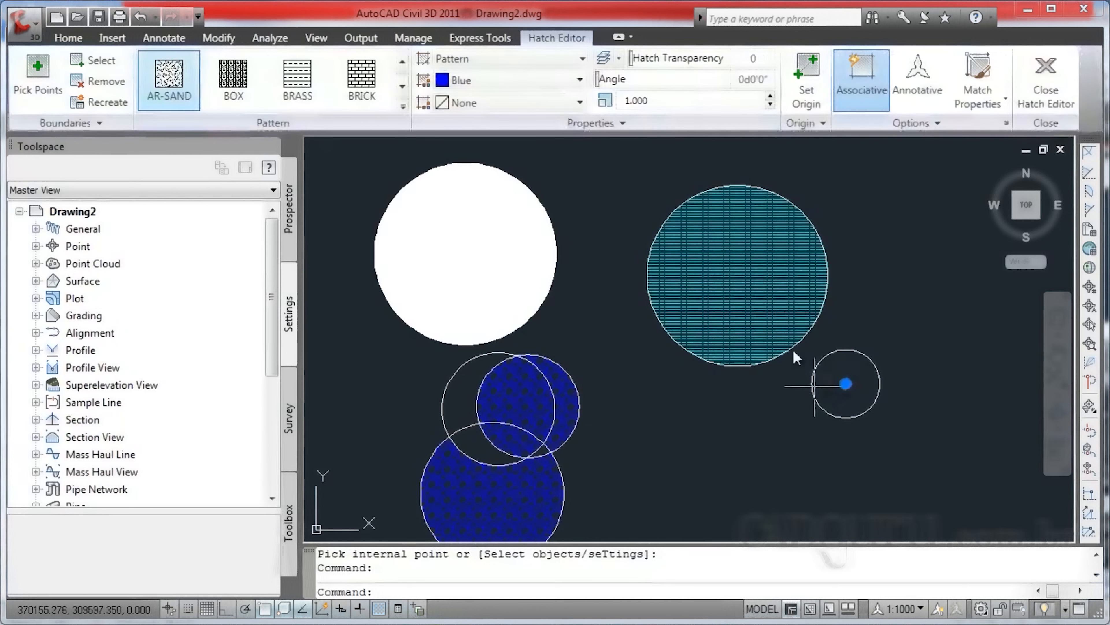
click(578, 83)
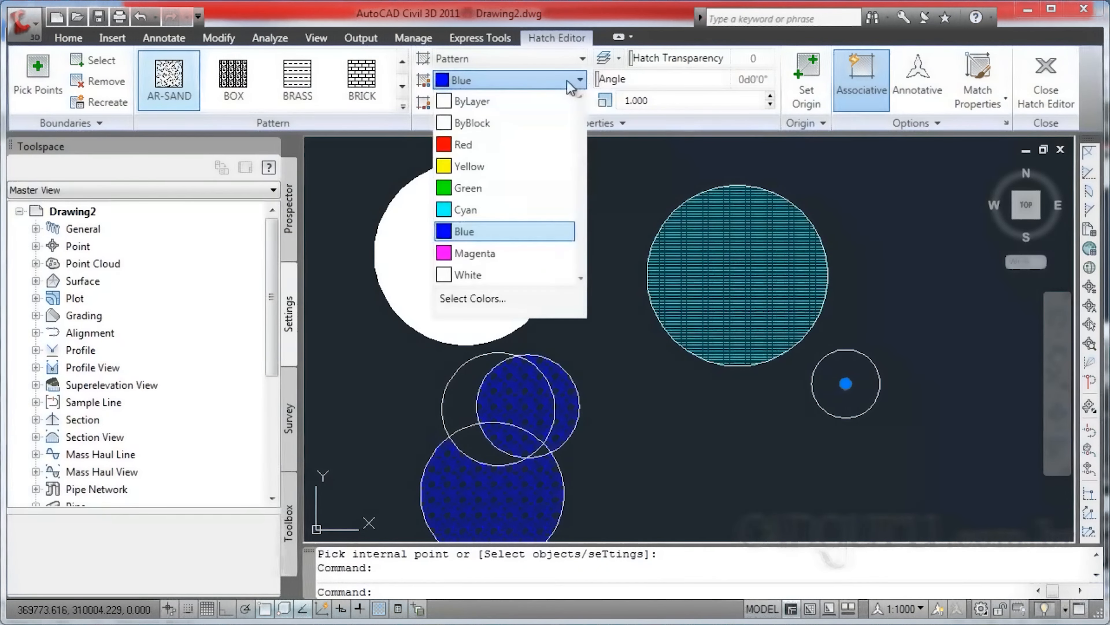
click(496, 120)
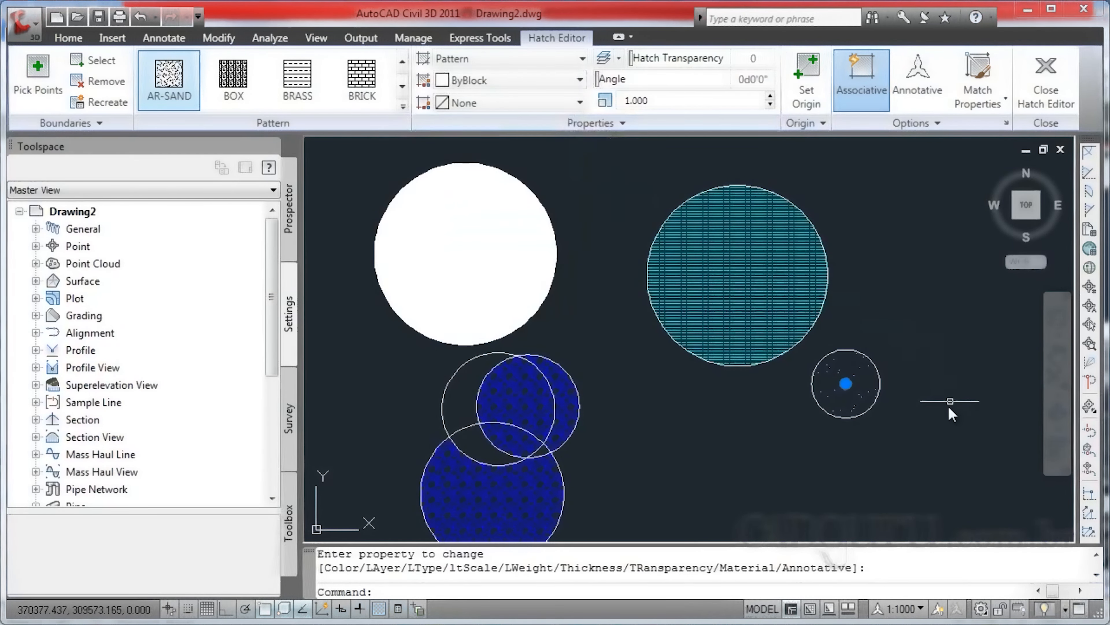
key(Escape)
- Lower the AR-SAND hatch's pattern scale stepwise to 0.820, raise it to 0.850, and deselect the hatch
click(840, 375)
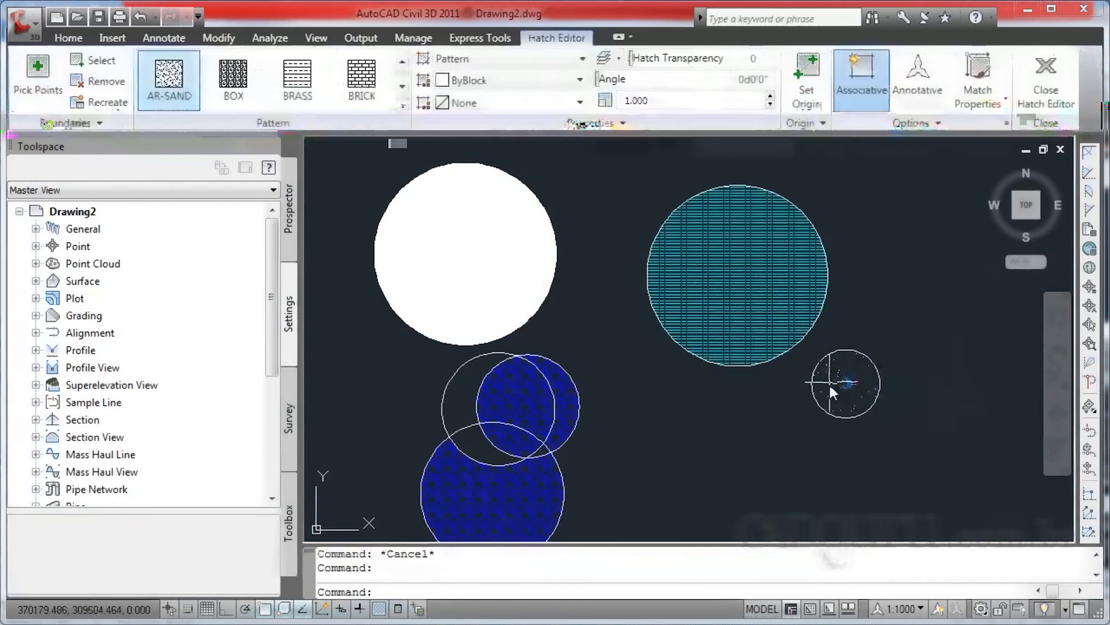
click(770, 104)
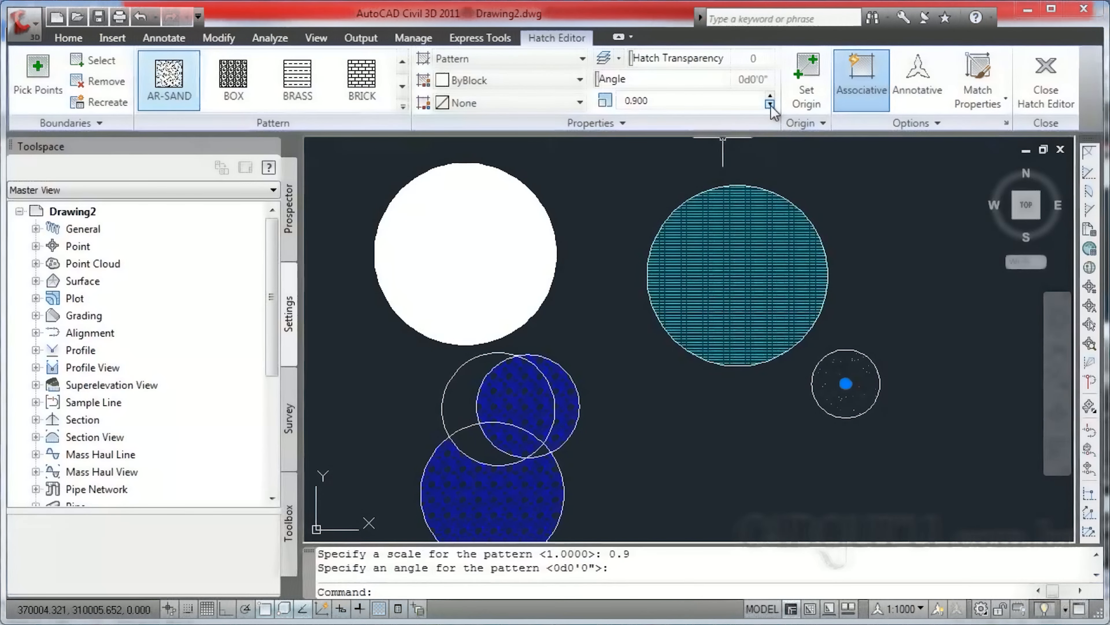
click(770, 104)
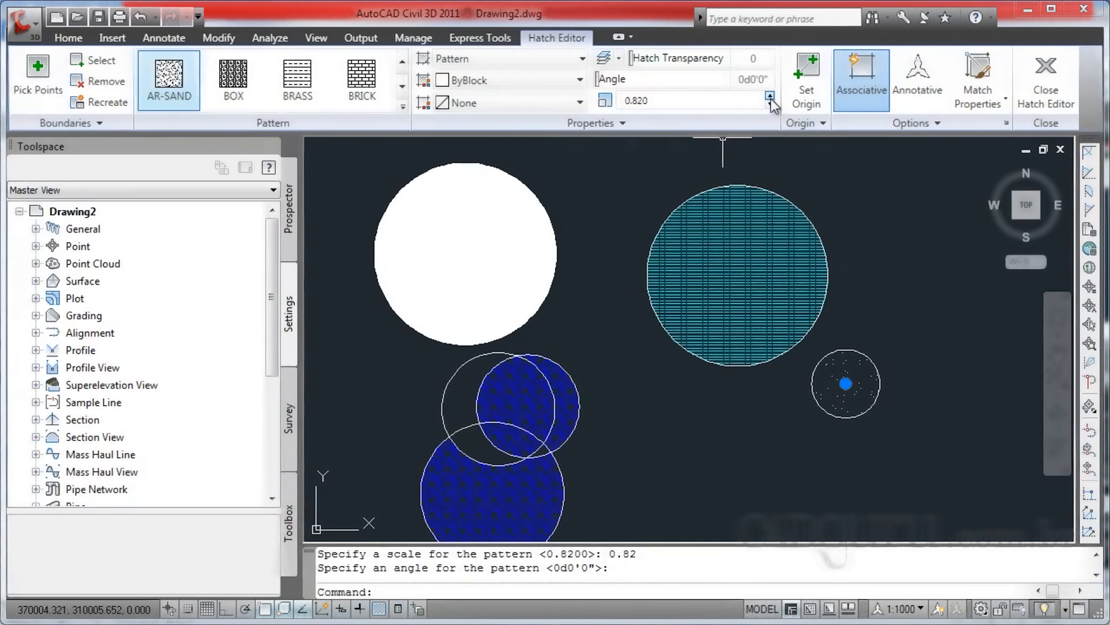
click(770, 98)
click(770, 98)
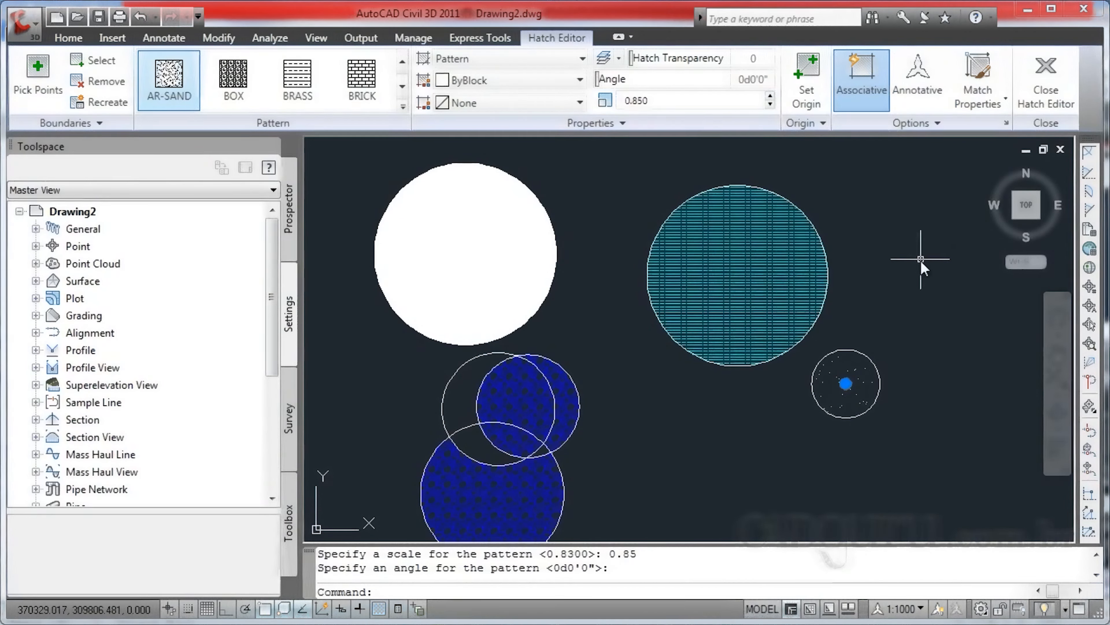
click(884, 267)
key(Escape)
key(Escape)
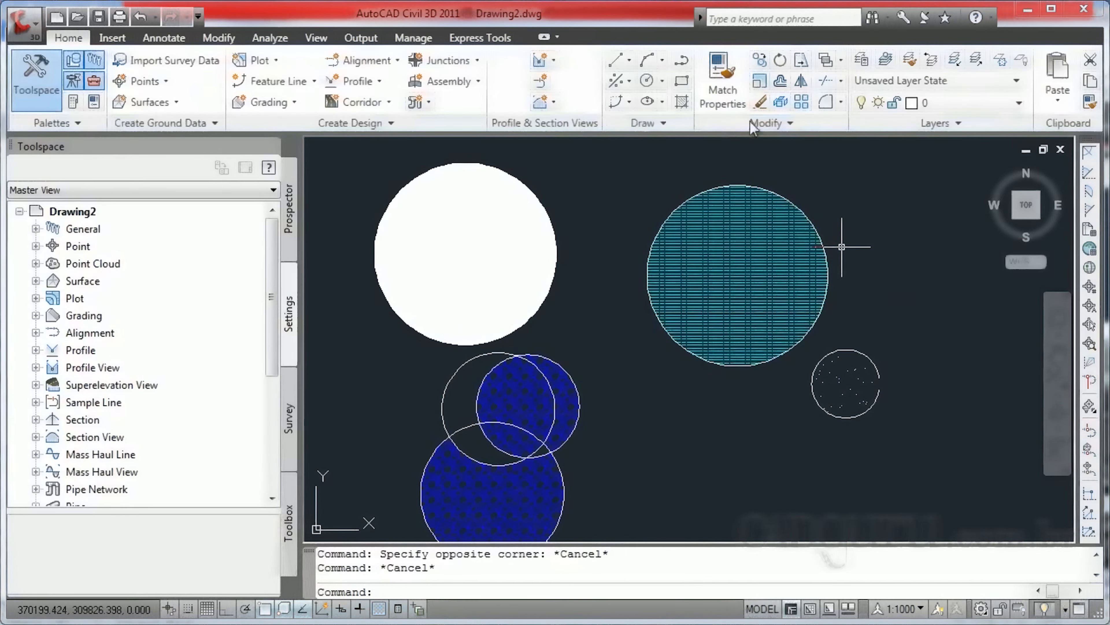
- Set the small circle's AR-SAND hatch pattern scale to 0.1
click(842, 379)
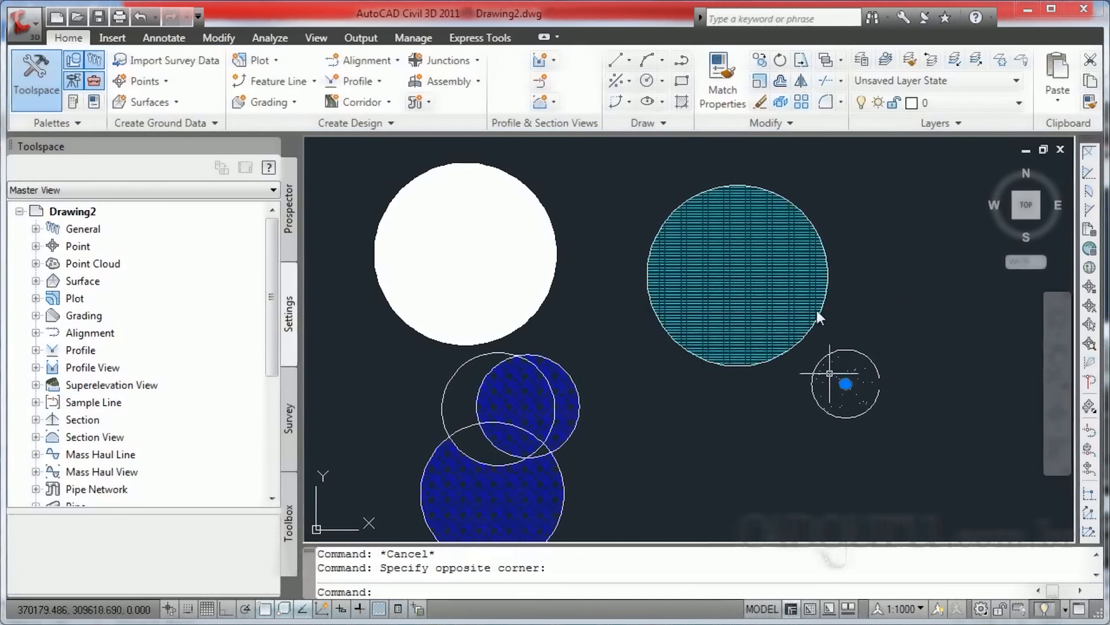
click(683, 101)
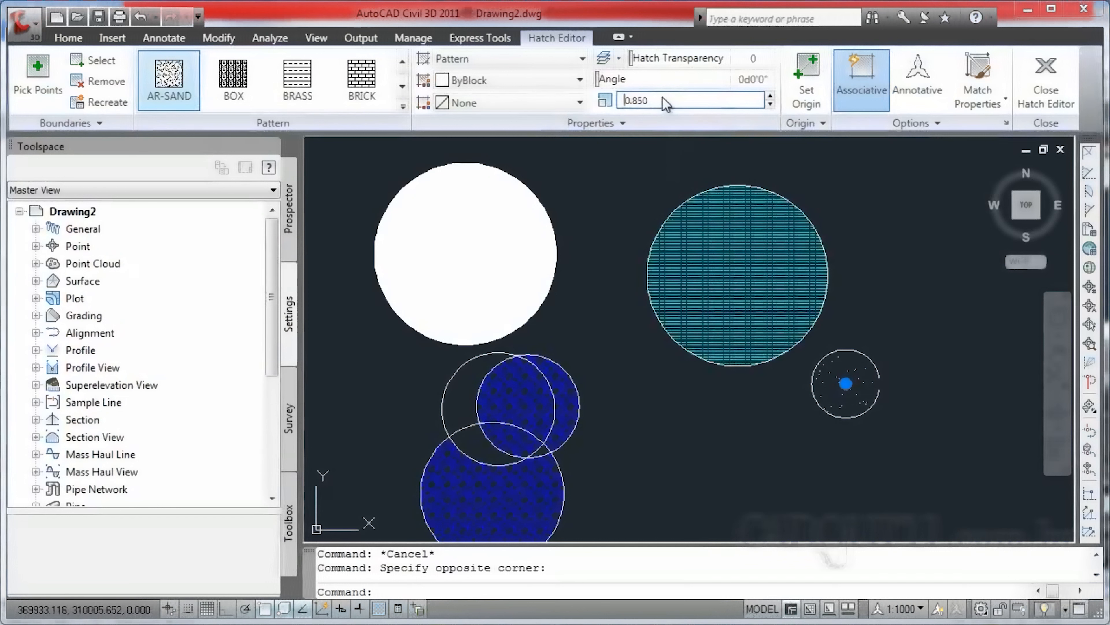
drag(662, 103, 617, 98)
text(0.1)
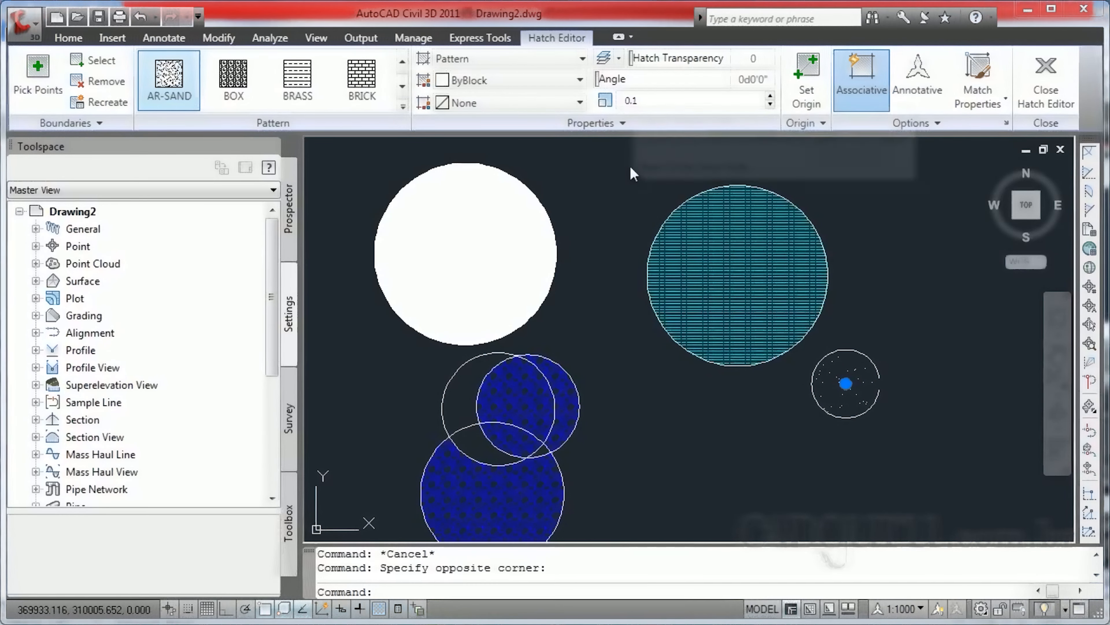
key(Return)
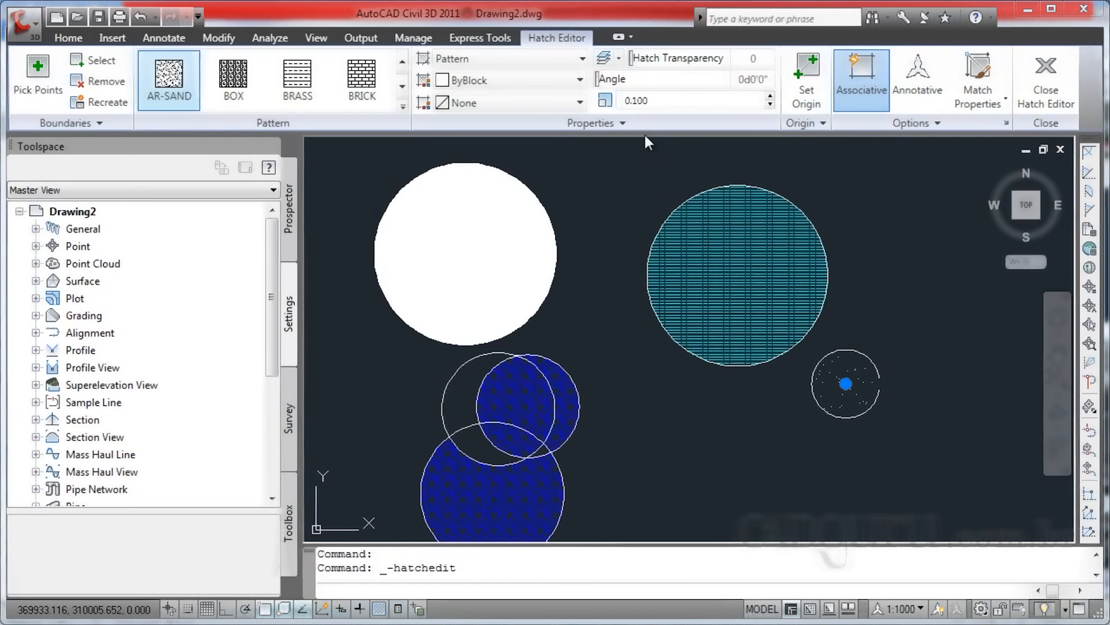